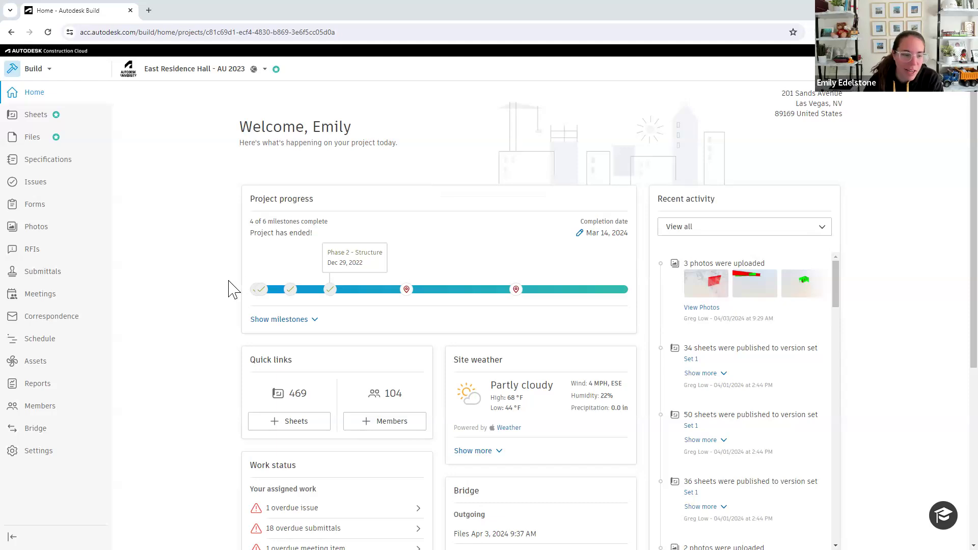
# Open the project's Schedule tool and look over its connected timelines, schedules and plans
pyautogui.click(43, 346)
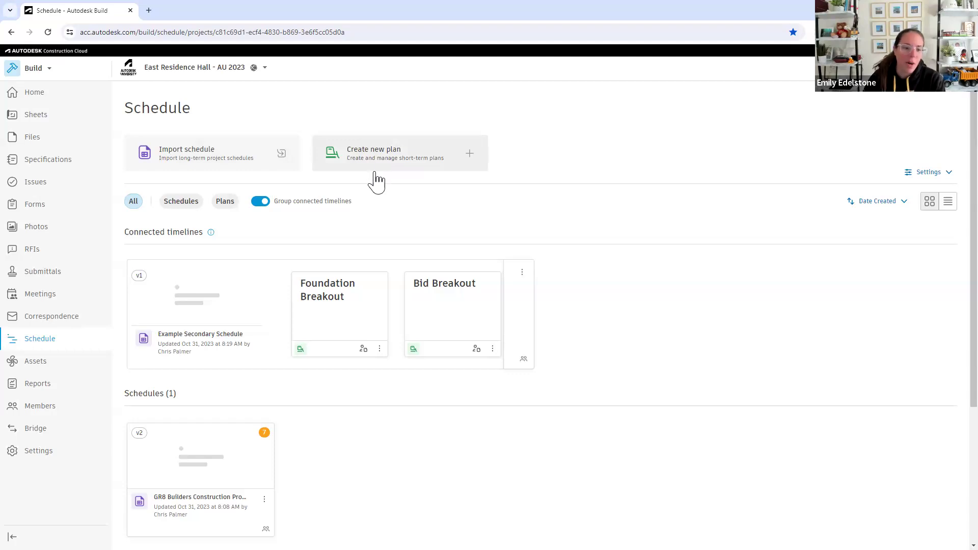
pyautogui.scroll(-1, 319, 262)
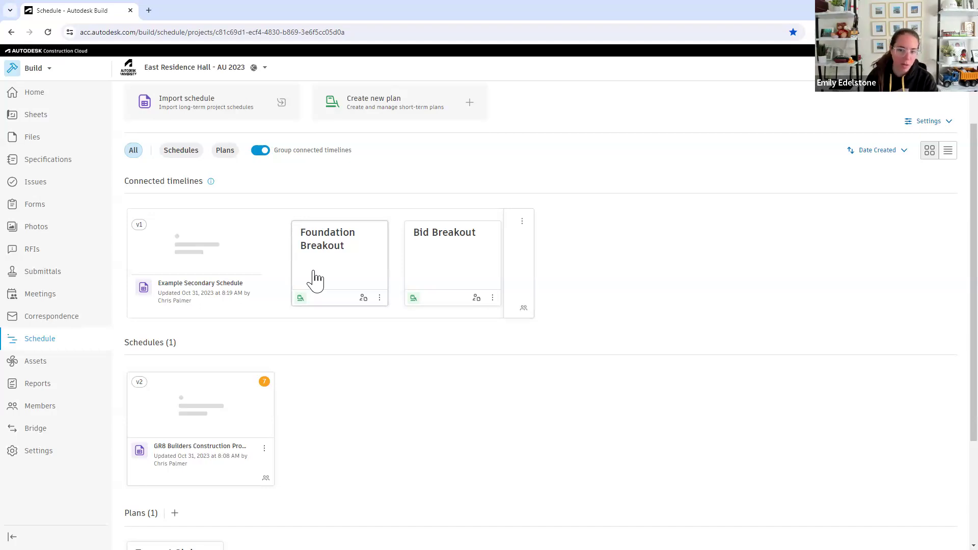
pyautogui.scroll(-2, 316, 279)
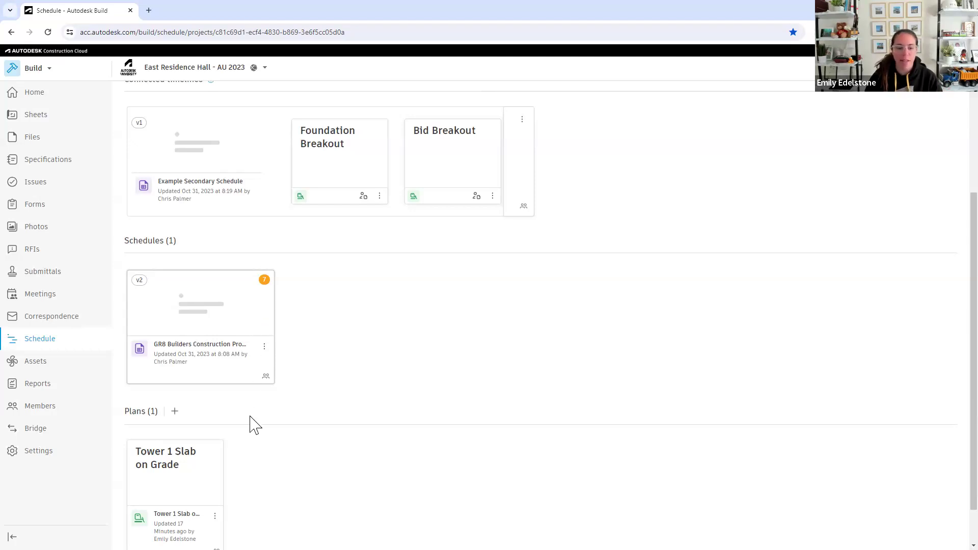
pyautogui.scroll(-1, 175, 452)
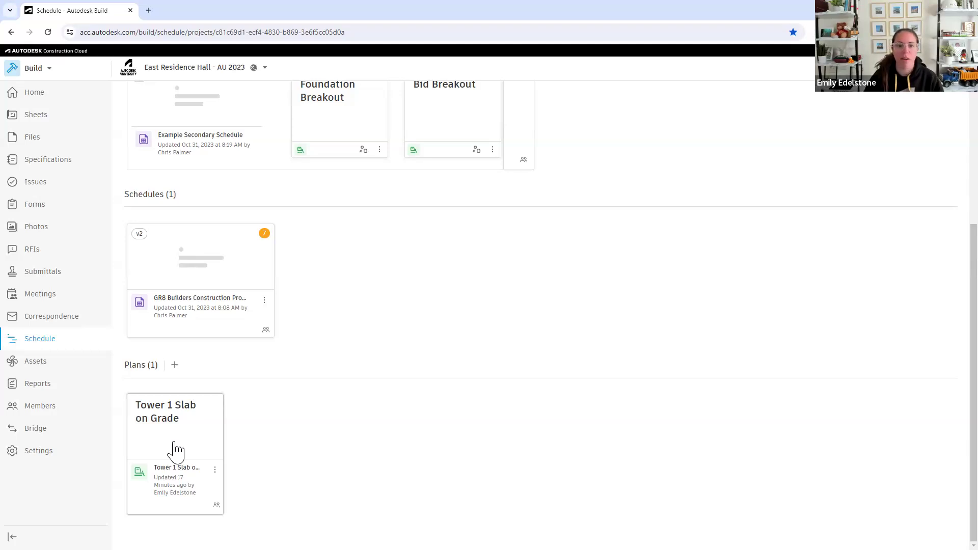
pyautogui.scroll(1, 262, 406)
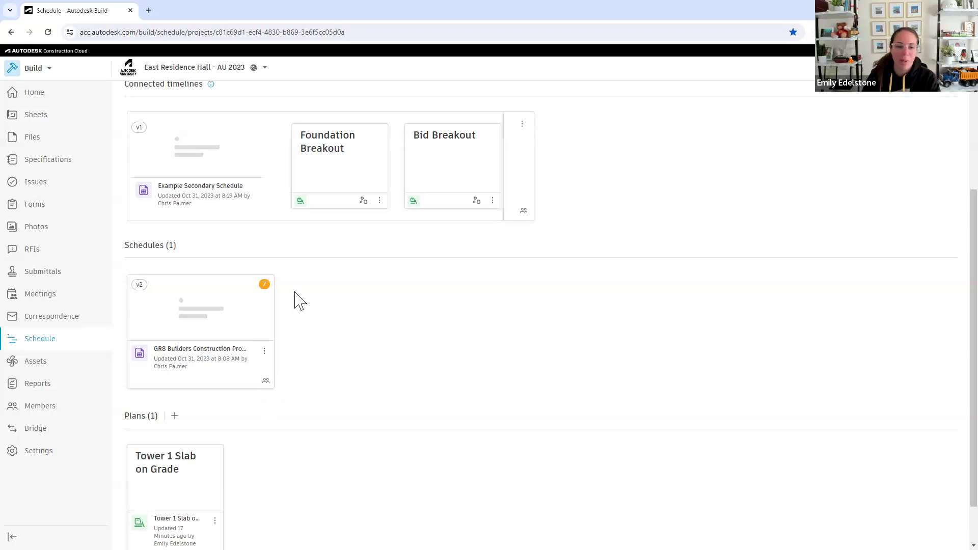
# Open the Example Secondary Schedule and review the details of the Make Copies of Plans activity under Bids & Contracts
pyautogui.click(236, 192)
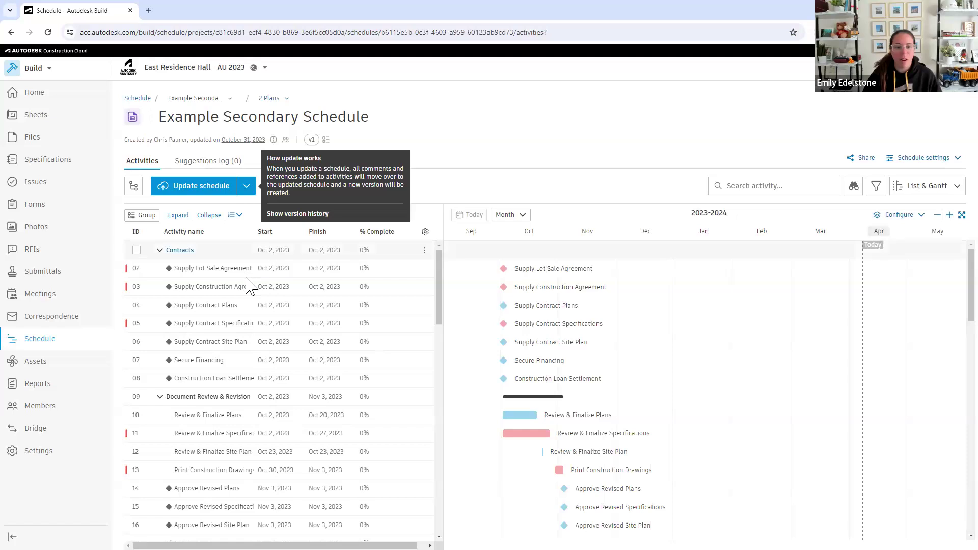
pyautogui.scroll(-4, 245, 305)
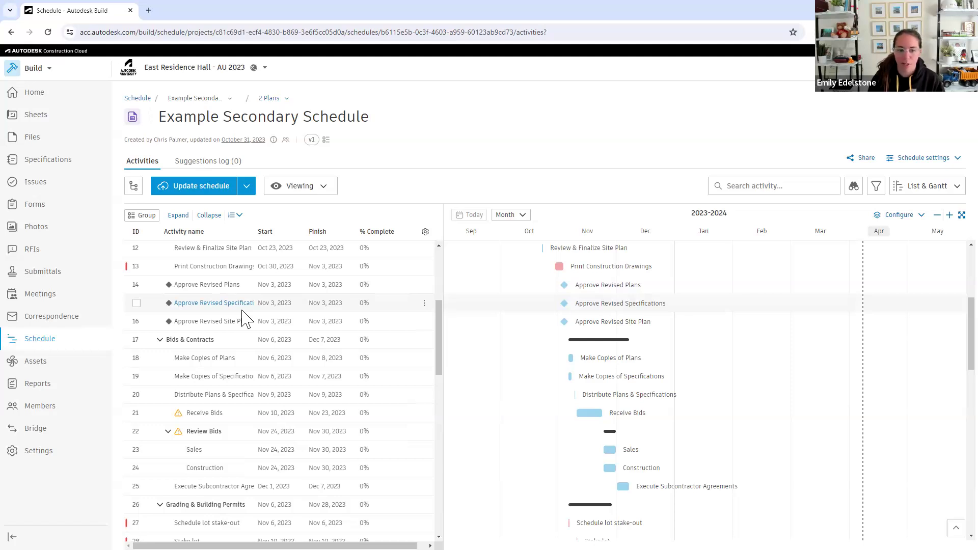
pyautogui.click(223, 361)
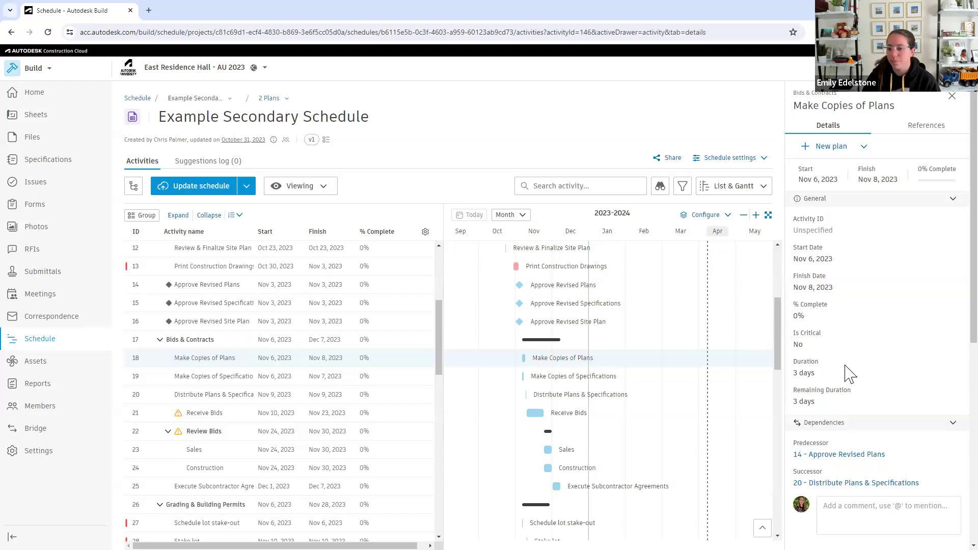
pyautogui.scroll(-2, 847, 375)
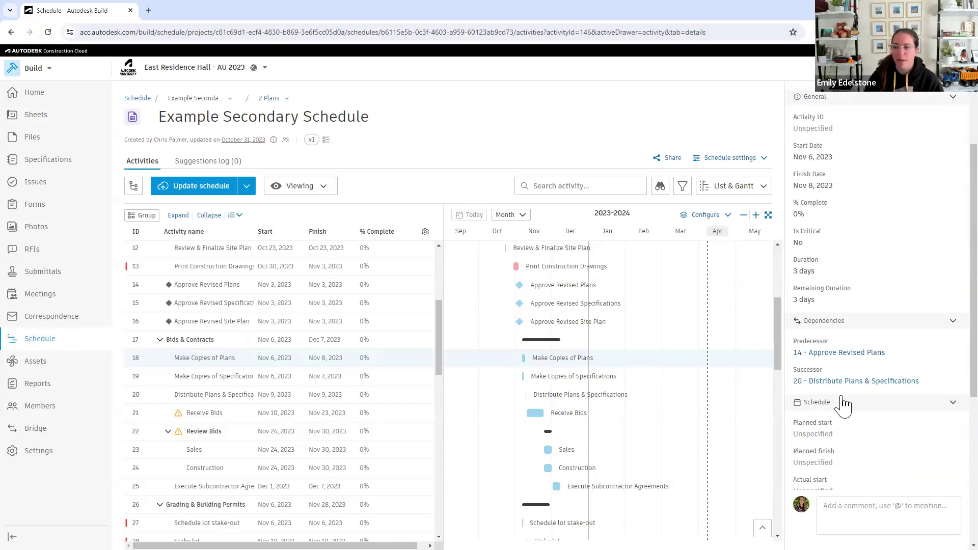
pyautogui.scroll(-1, 827, 396)
pyautogui.scroll(-5, 828, 395)
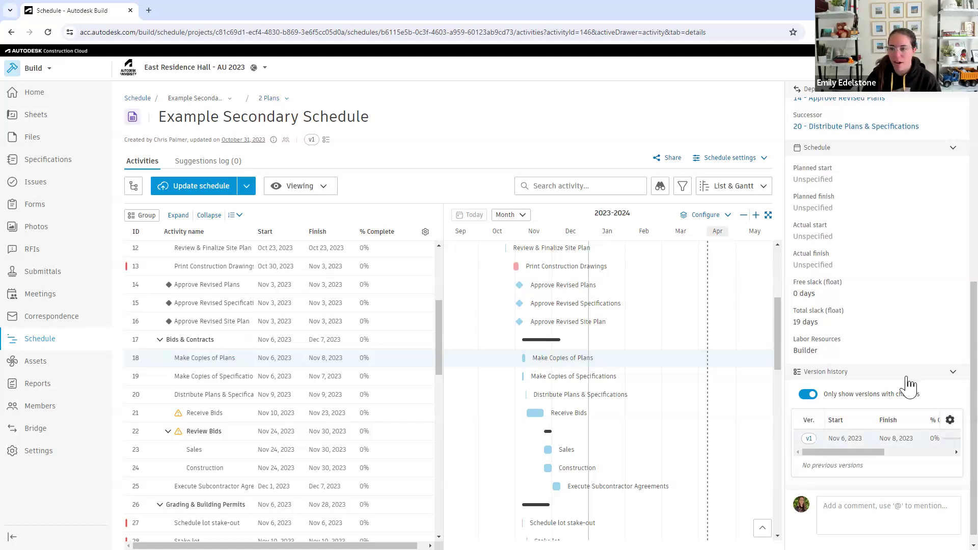
# View the reference types that can be attached to the Make Copies of Plans activity, and close its details
pyautogui.scroll(8, 907, 385)
pyautogui.click(920, 128)
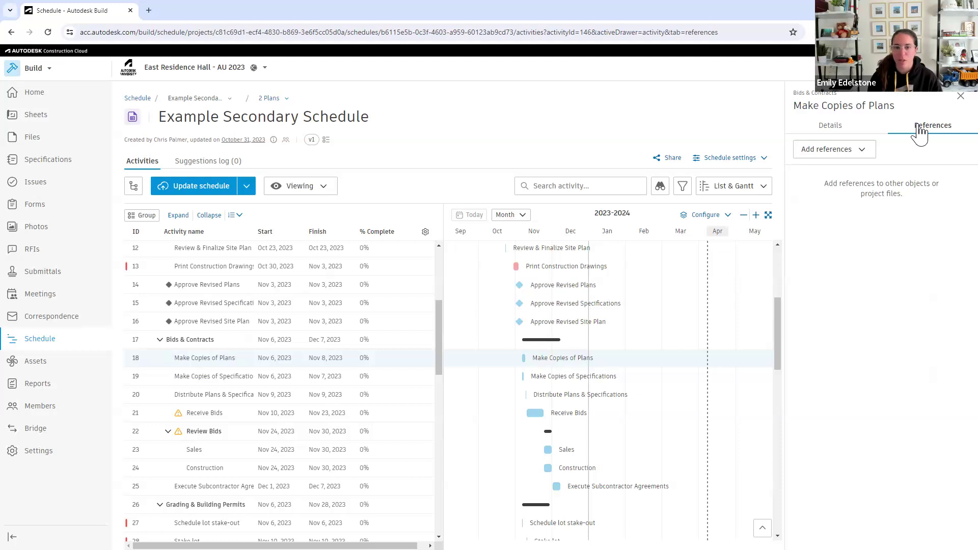
pyautogui.click(857, 152)
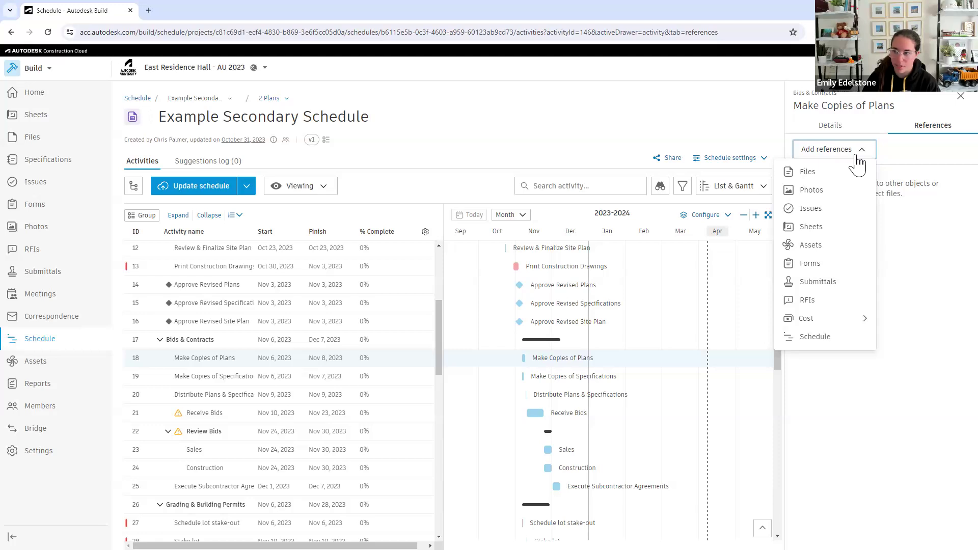
pyautogui.click(960, 97)
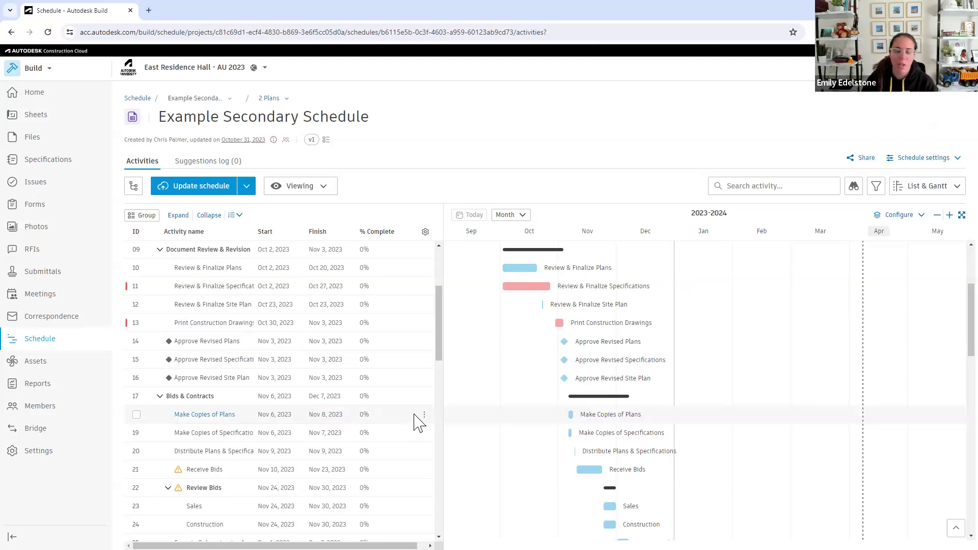
# Inspect the plan connections of the Foundation Certification and Layout footings activities in the Foundation group
pyautogui.scroll(-8, 415, 423)
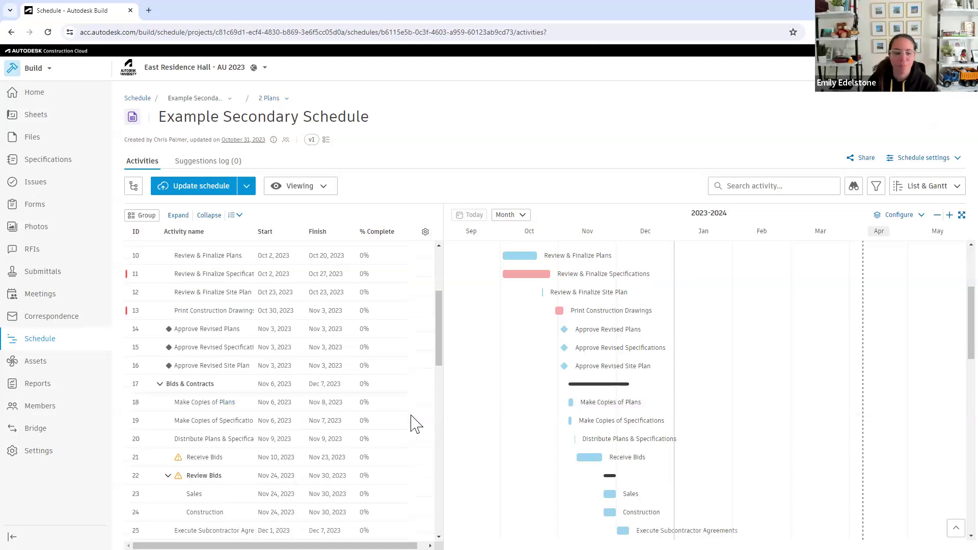
pyautogui.scroll(-5, 415, 423)
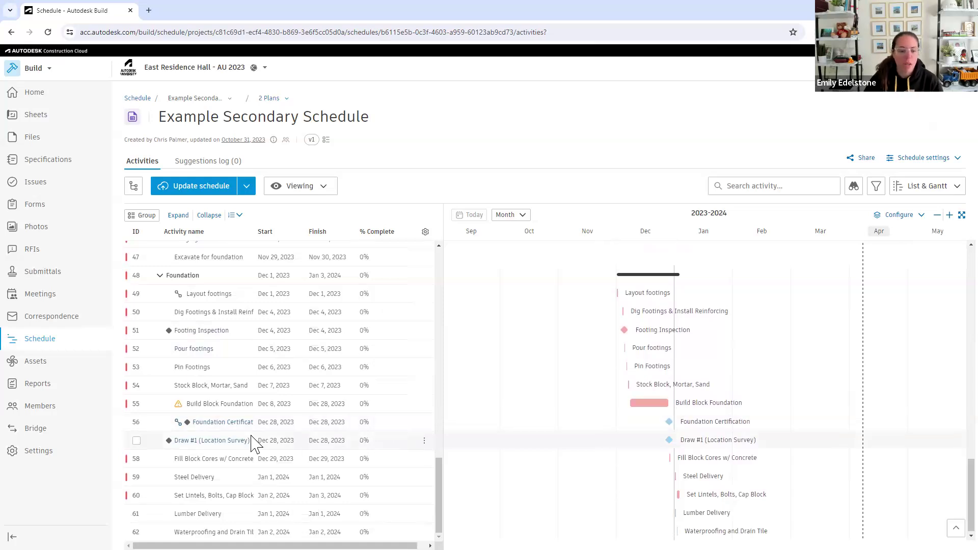
pyautogui.moveTo(177, 423)
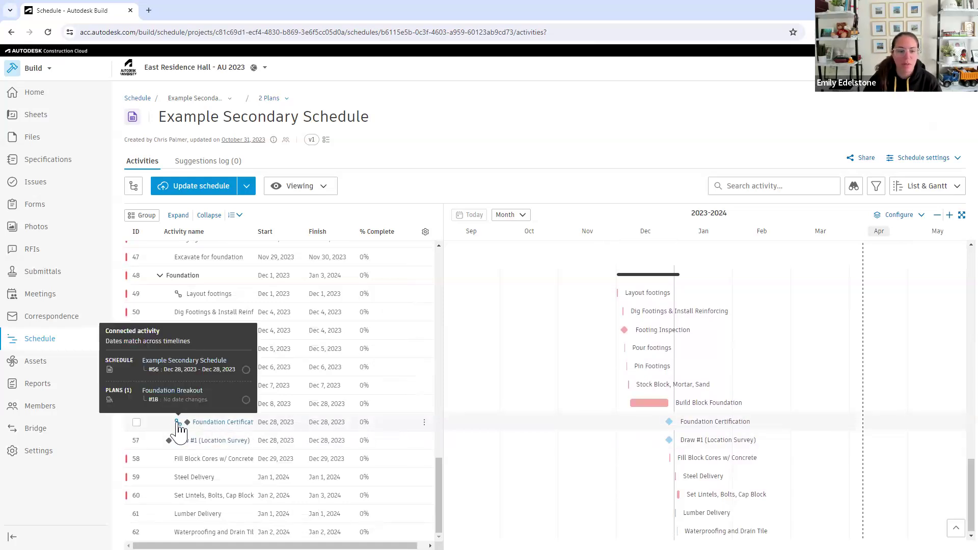
pyautogui.moveTo(179, 295)
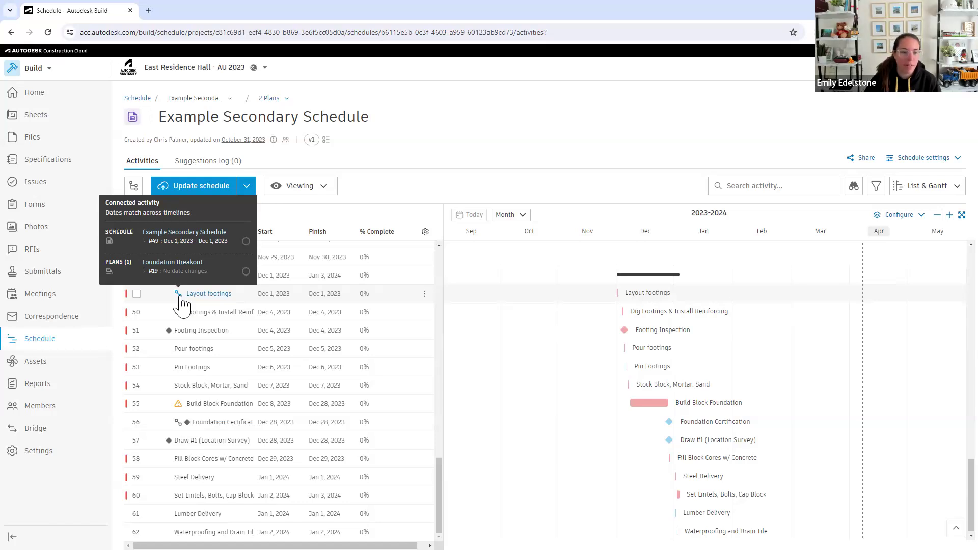
# Open the connected Foundation Breakout plan and bring the December 2023 Build Block Foundation tasks into view
pyautogui.click(275, 99)
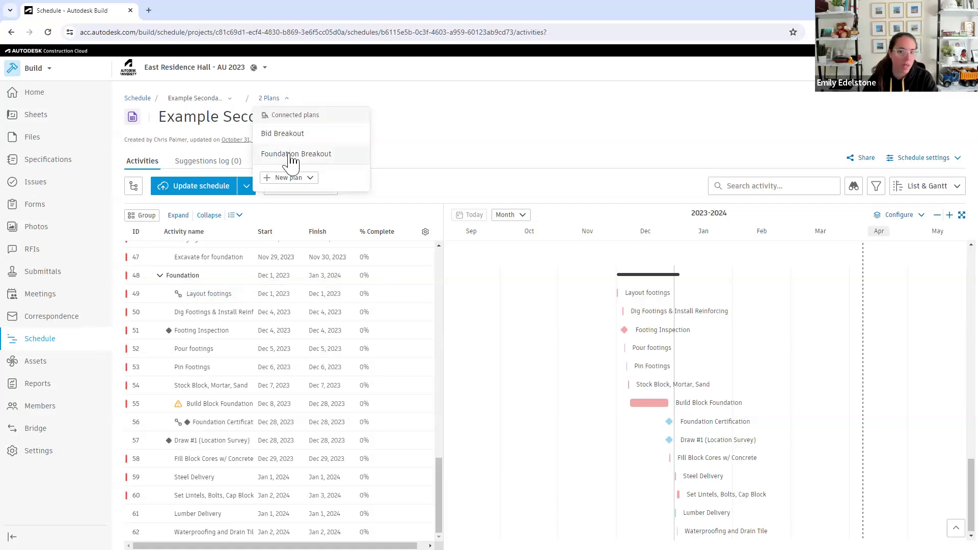
pyautogui.click(291, 155)
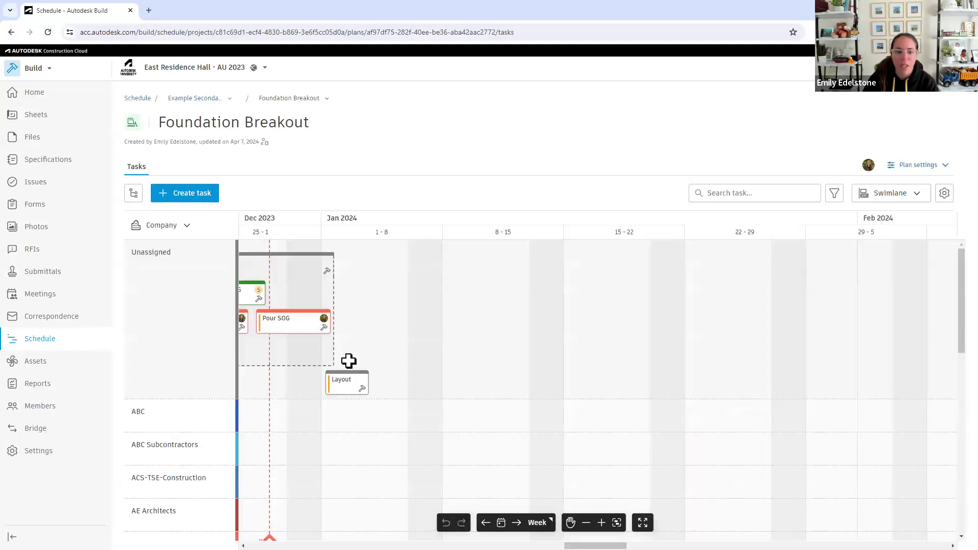
pyautogui.click(570, 523)
pyautogui.moveTo(338, 437); pyautogui.dragTo(773, 502)
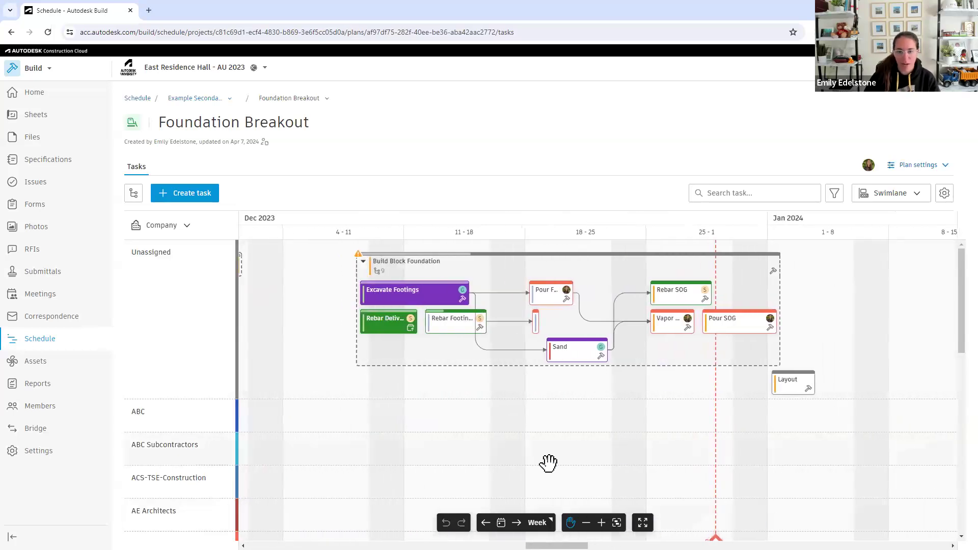
pyautogui.moveTo(543, 462); pyautogui.dragTo(570, 474)
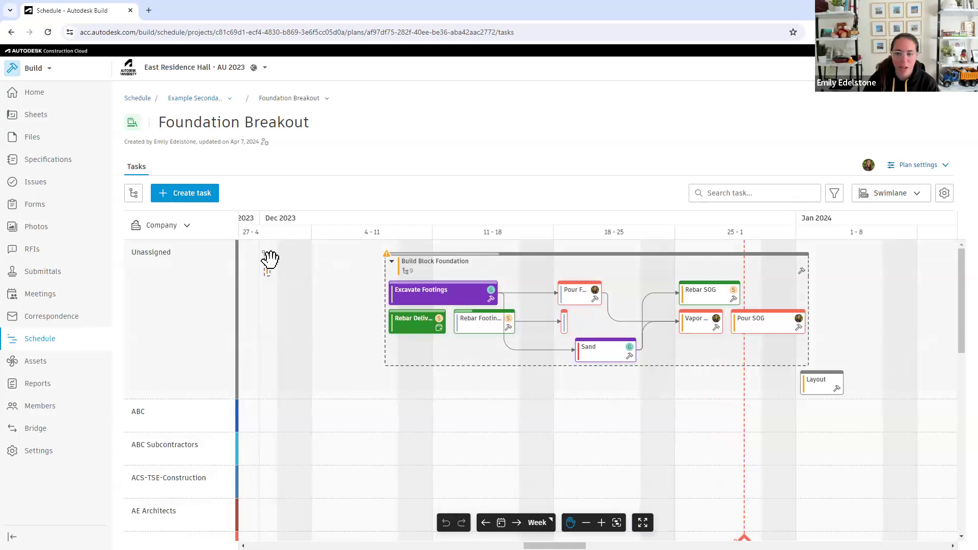
# Move the Foundation Certification milestone to Dec 27 in the AE Architects swimlane, and check the connected-date warnings on it and Build Block Foundation
pyautogui.scroll(-1, 509, 403)
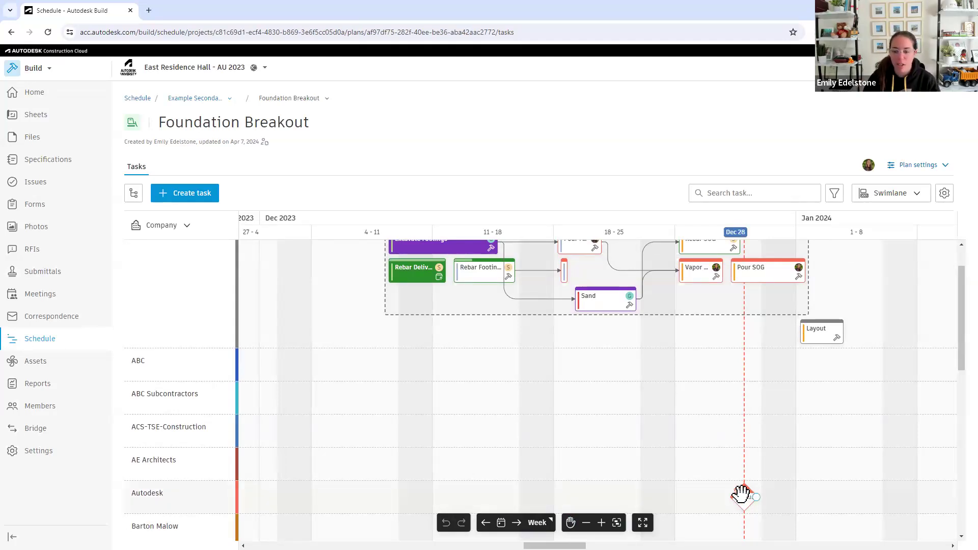
pyautogui.moveTo(741, 502); pyautogui.dragTo(714, 471)
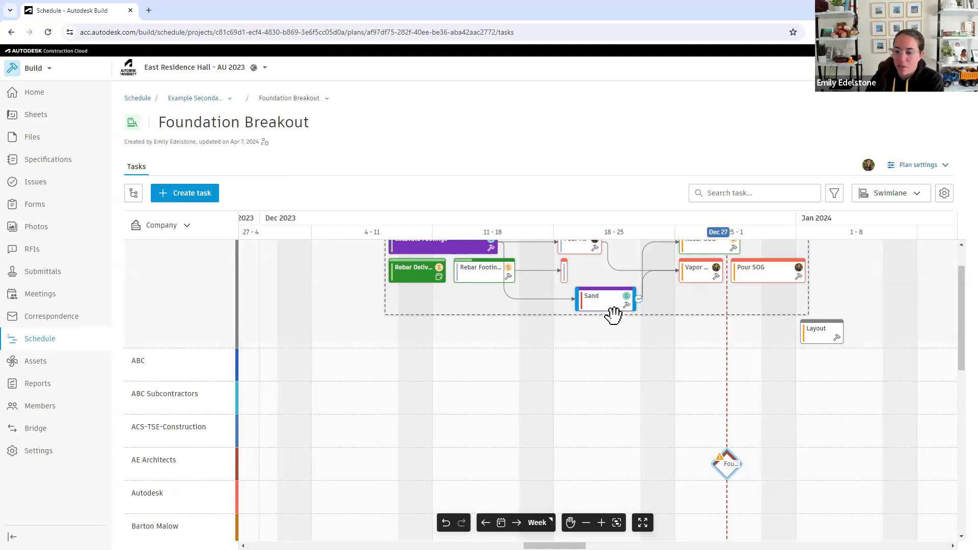
pyautogui.moveTo(719, 465)
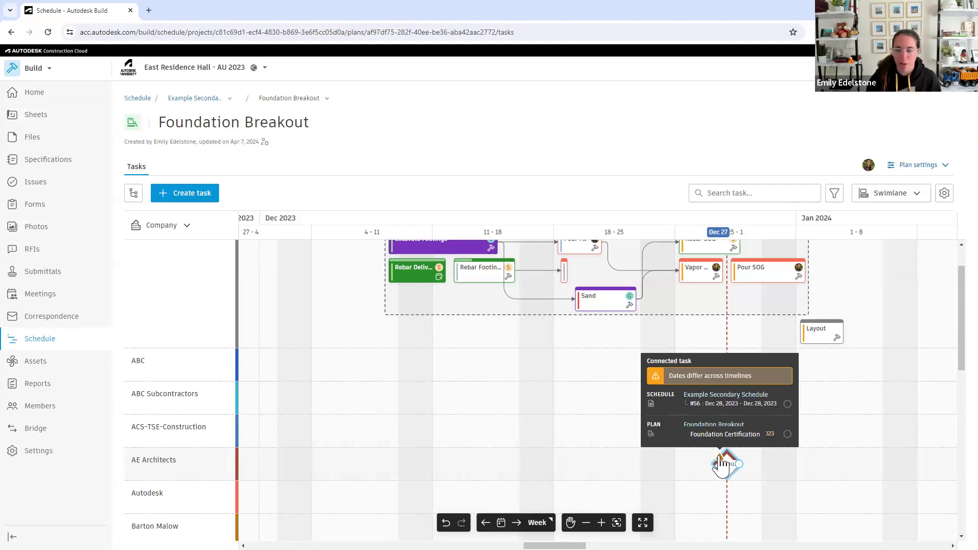
pyautogui.scroll(1, 683, 476)
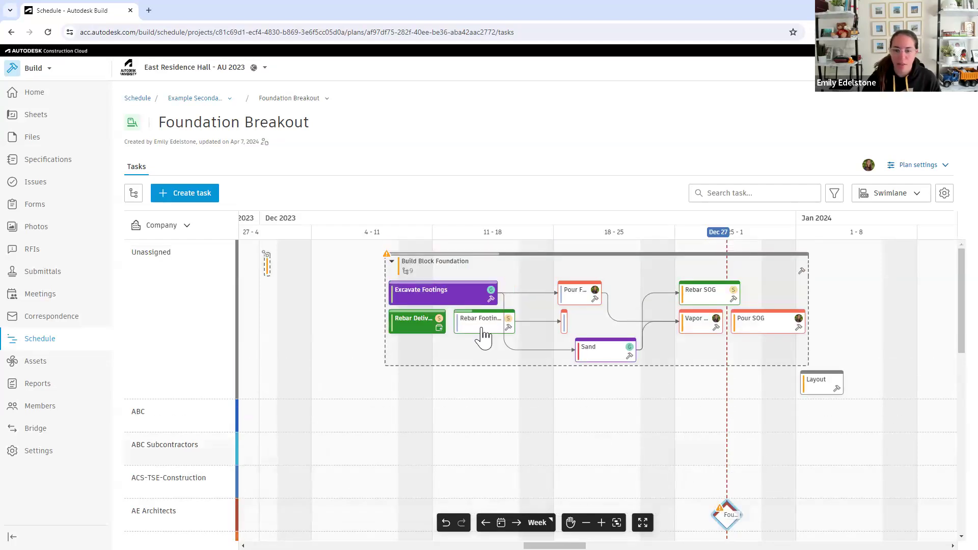
pyautogui.moveTo(386, 252)
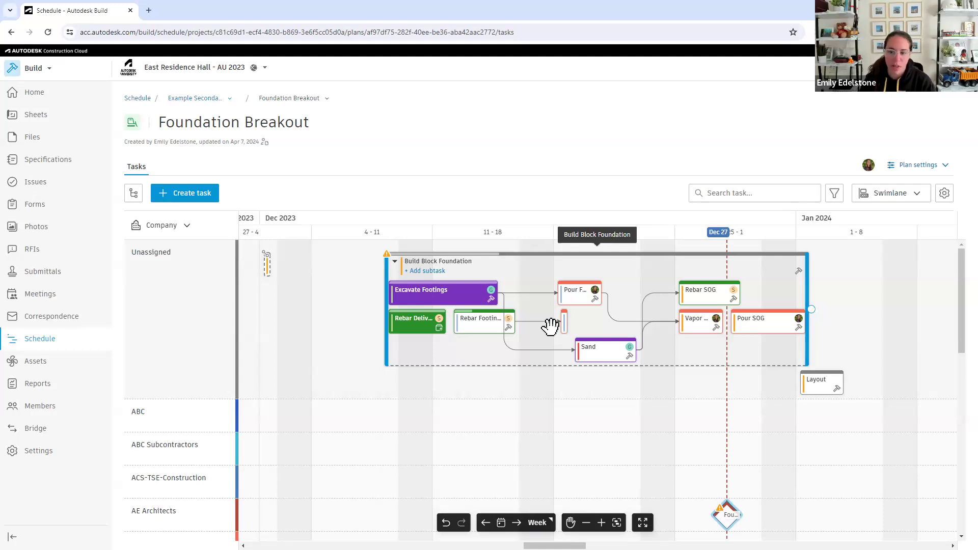
# Open the Rebar Footings task's details and view the available work types and statuses without changing them
pyautogui.click(495, 322)
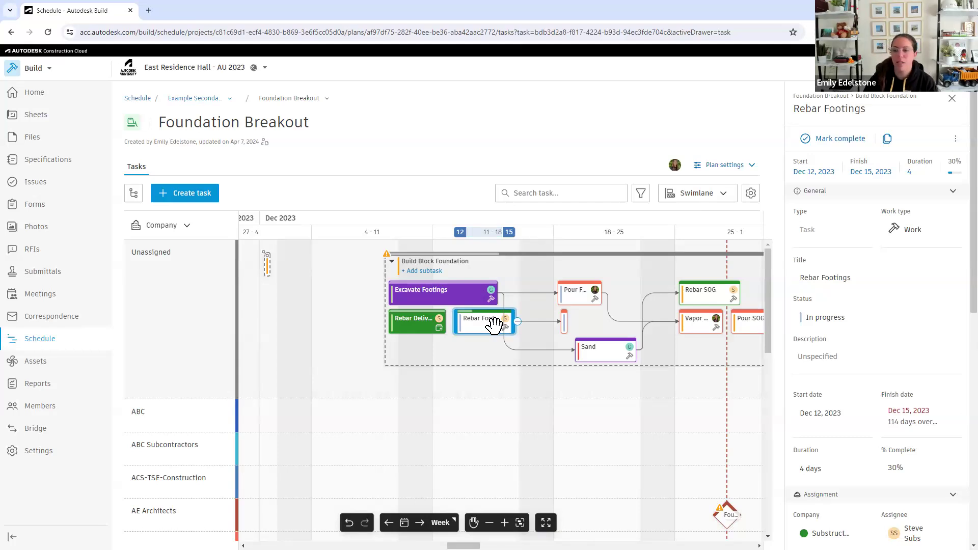
pyautogui.click(903, 236)
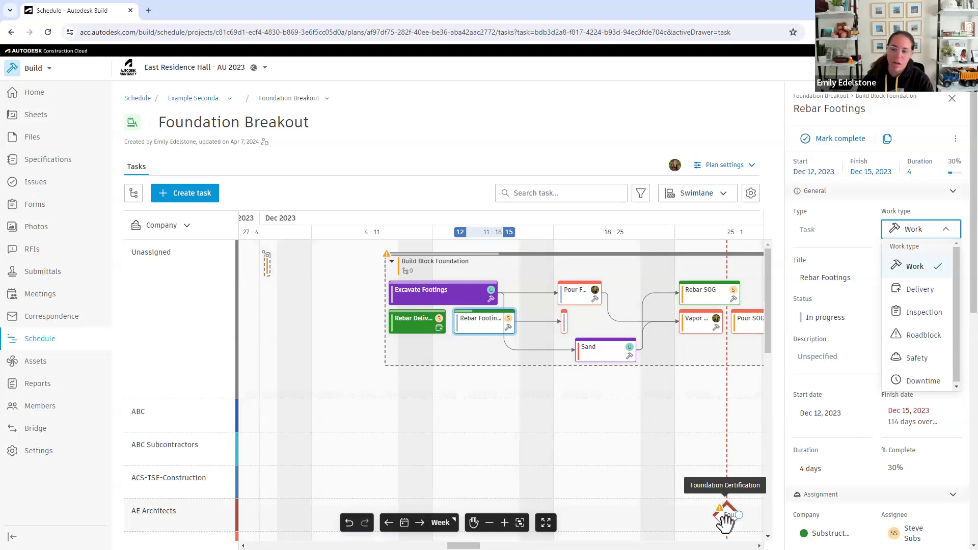
pyautogui.click(836, 375)
pyautogui.scroll(-1, 862, 263)
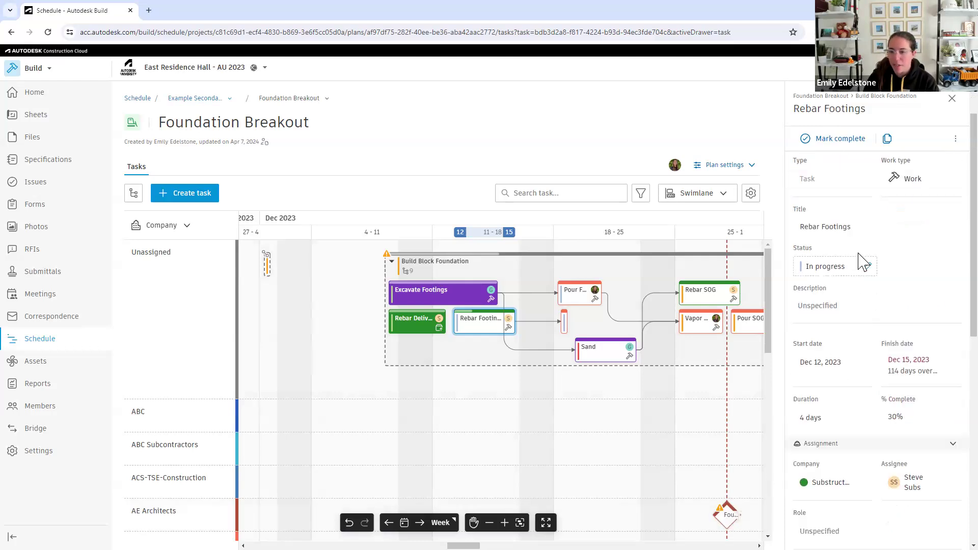
pyautogui.click(822, 275)
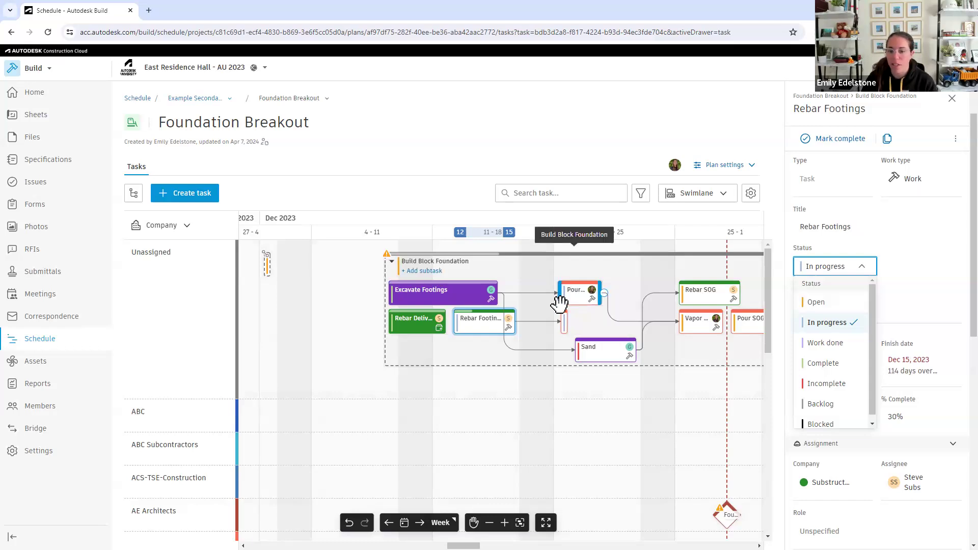
pyautogui.click(885, 311)
# Review the Rebar Footings task's dates and assignment details, and set its priority to High
pyautogui.scroll(-1, 871, 309)
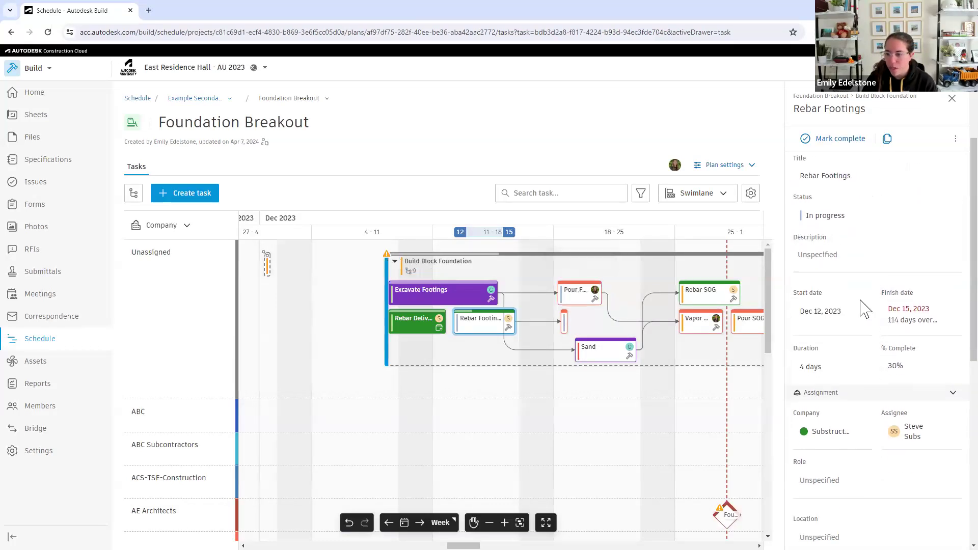
pyautogui.scroll(-1, 861, 321)
pyautogui.scroll(-1, 825, 311)
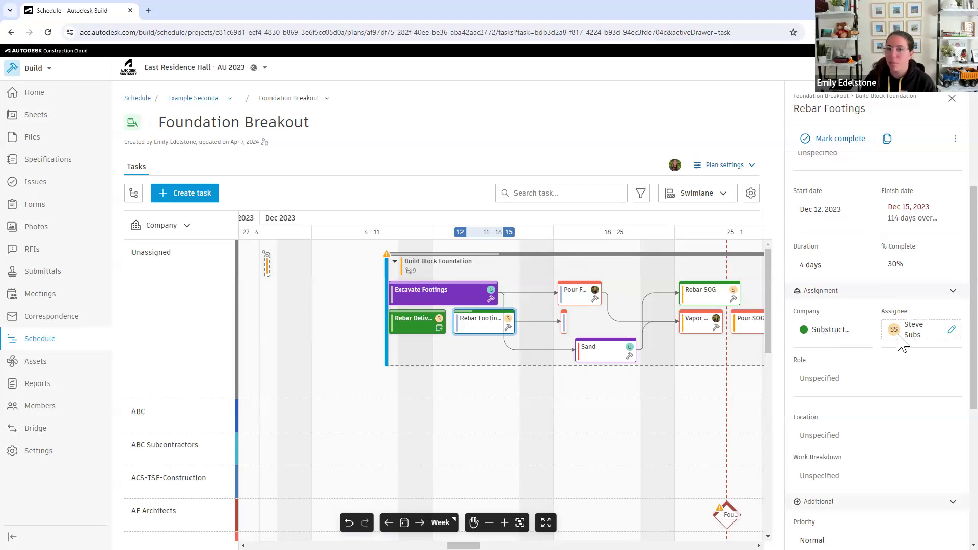
pyautogui.scroll(-1, 897, 342)
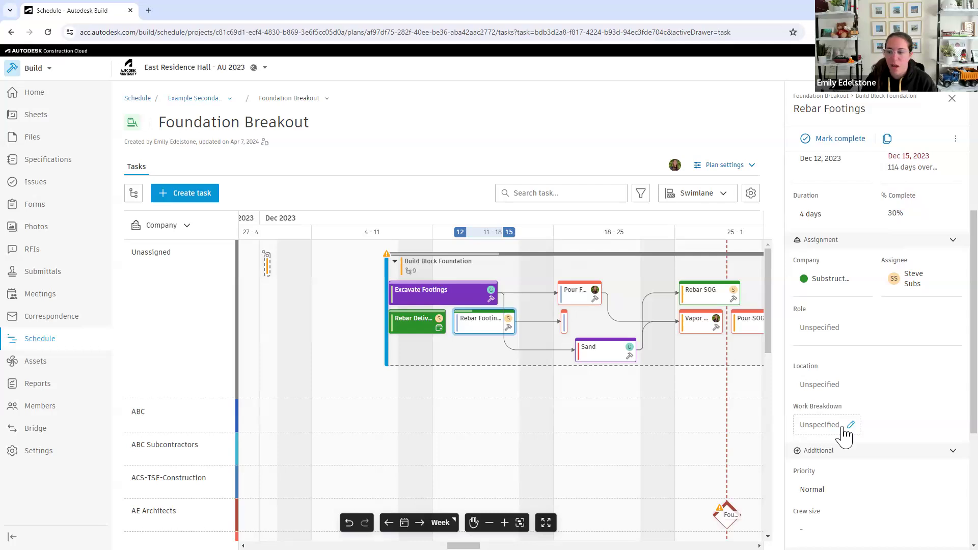
pyautogui.scroll(-1, 843, 434)
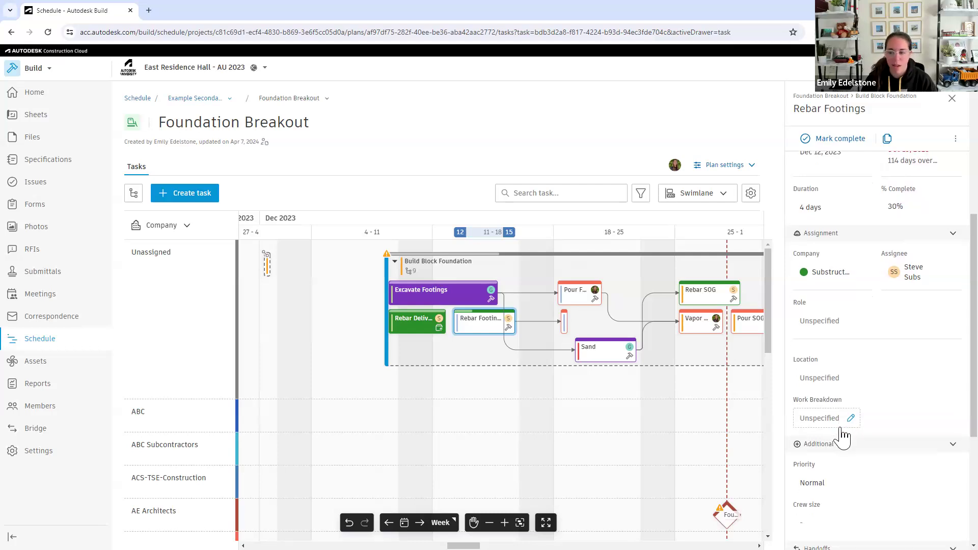
pyautogui.scroll(-1, 842, 436)
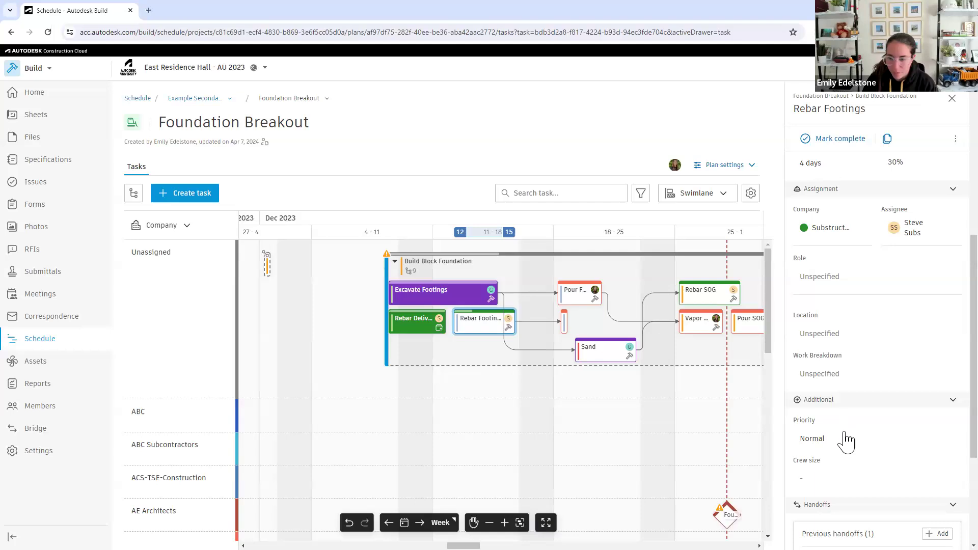
pyautogui.scroll(-1, 847, 441)
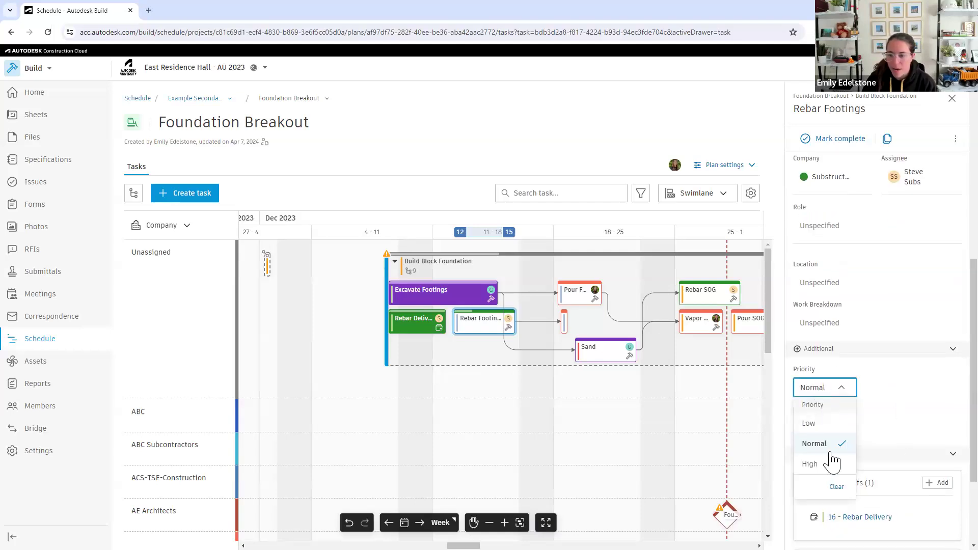
pyautogui.click(814, 465)
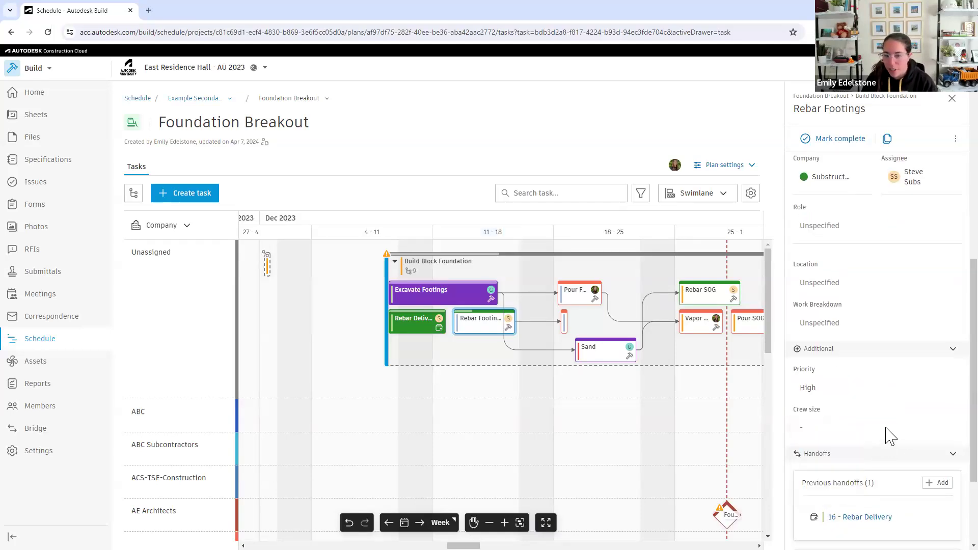
# Set the Rebar Footings task's crew size to 5
pyautogui.click(805, 431)
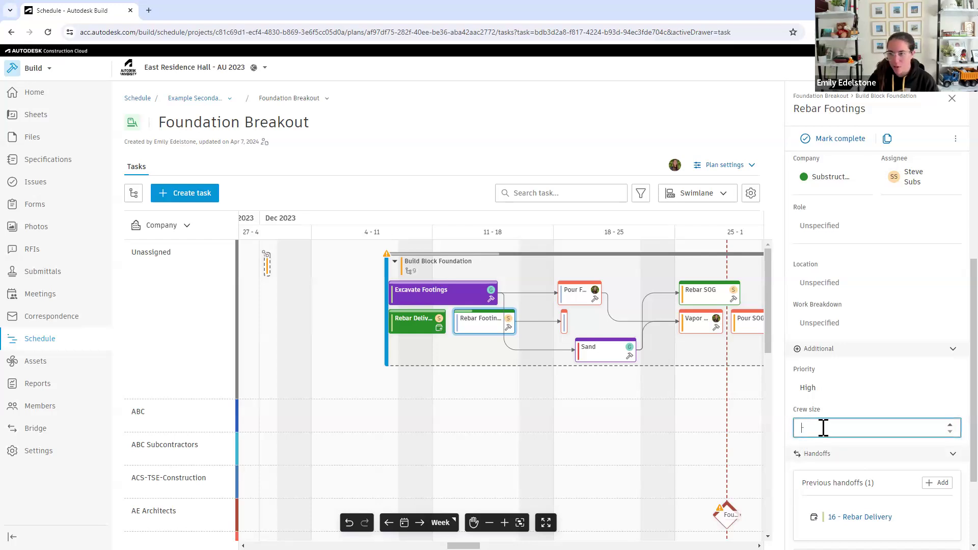
pyautogui.write('5')
pyautogui.press('Return')
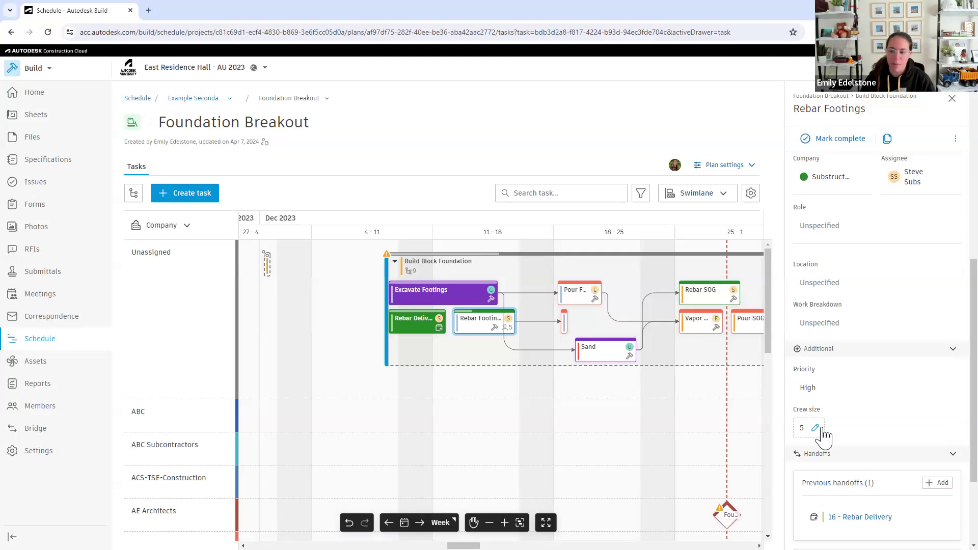
# Review the Rebar Footings task's previous and future handoffs, and set its % complete to 80
pyautogui.scroll(-3, 866, 458)
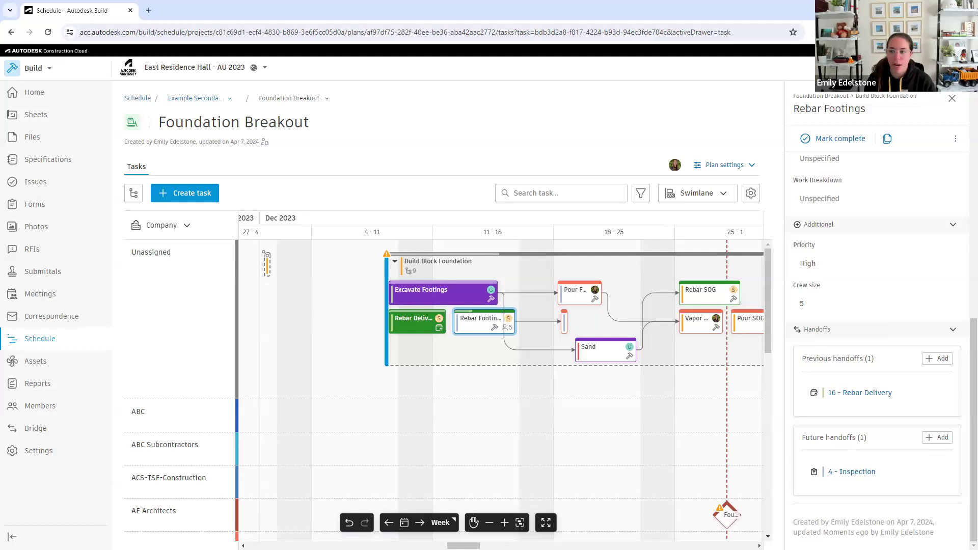
pyautogui.scroll(2, 795, 518)
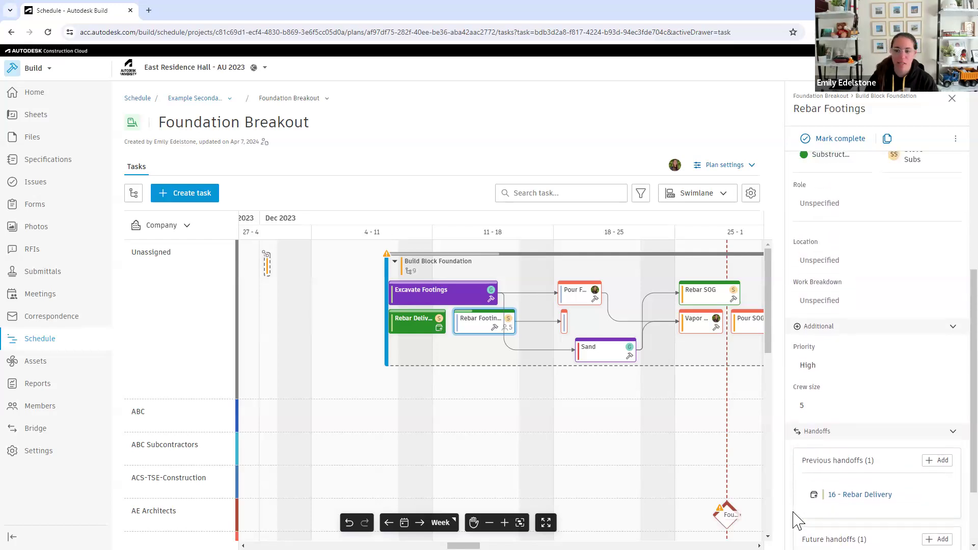
pyautogui.scroll(6, 795, 519)
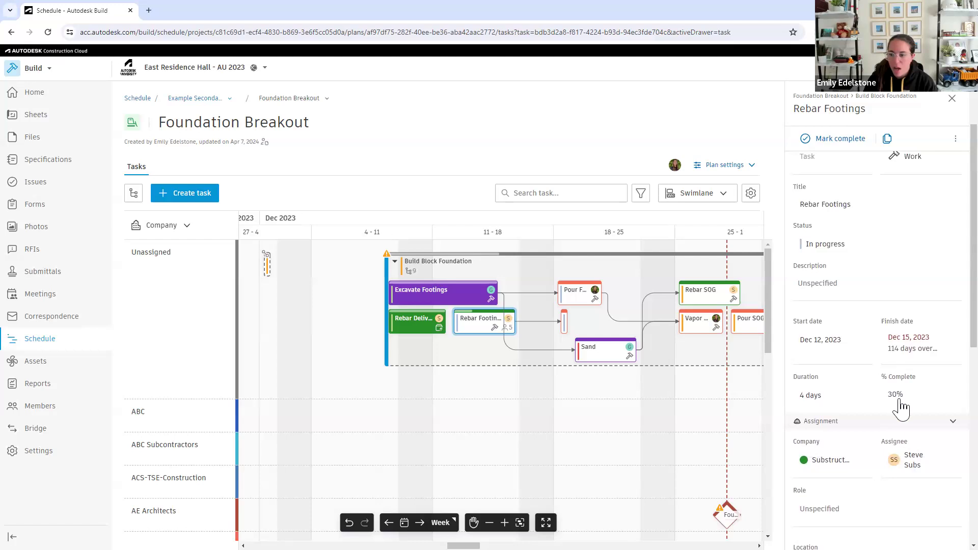
pyautogui.click(896, 395)
pyautogui.write('30')
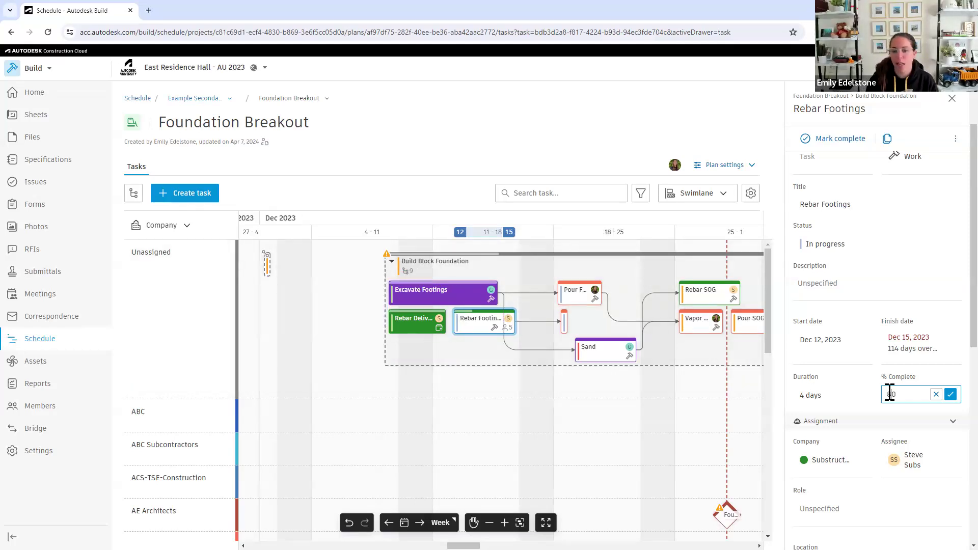
pyautogui.press('Return')
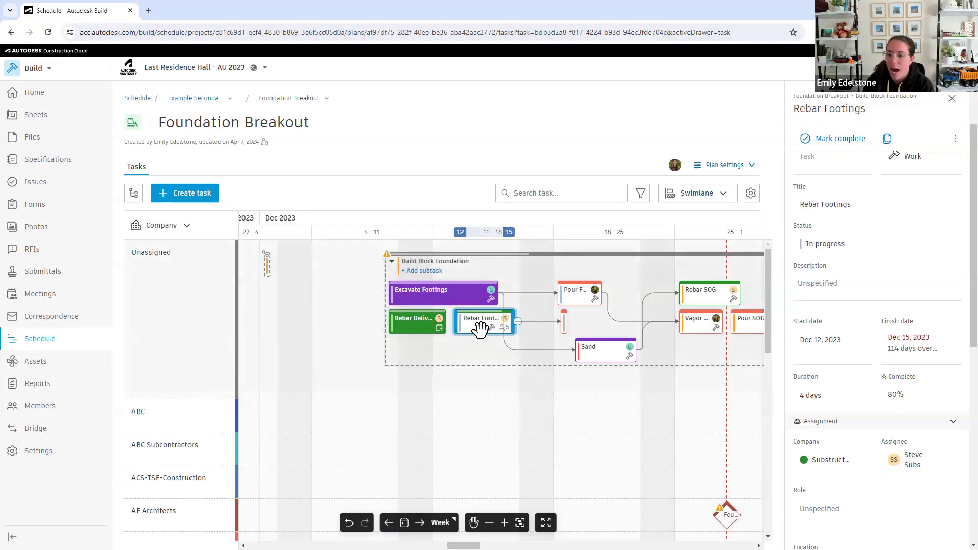
# Set the Rebar Footings task's status to Complete and close its details
pyautogui.click(825, 245)
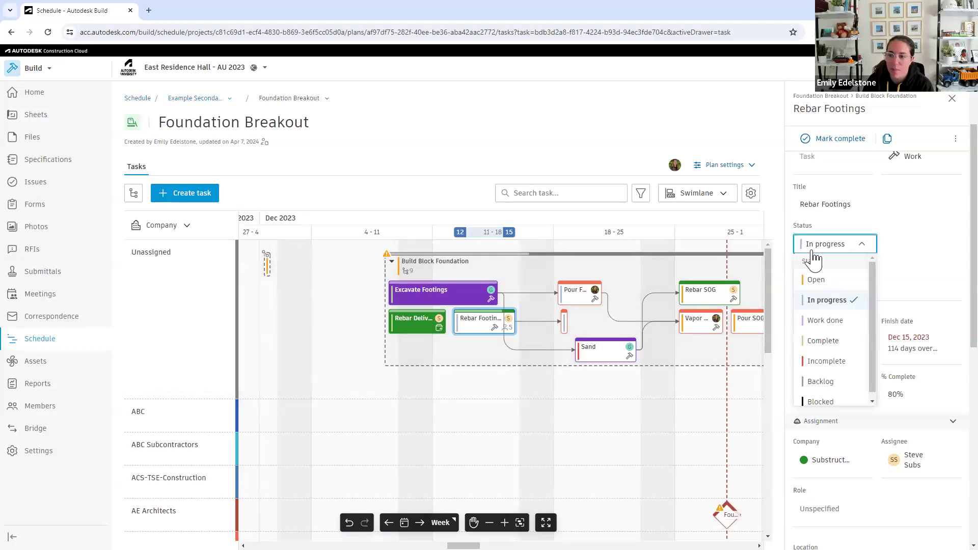
pyautogui.click(814, 341)
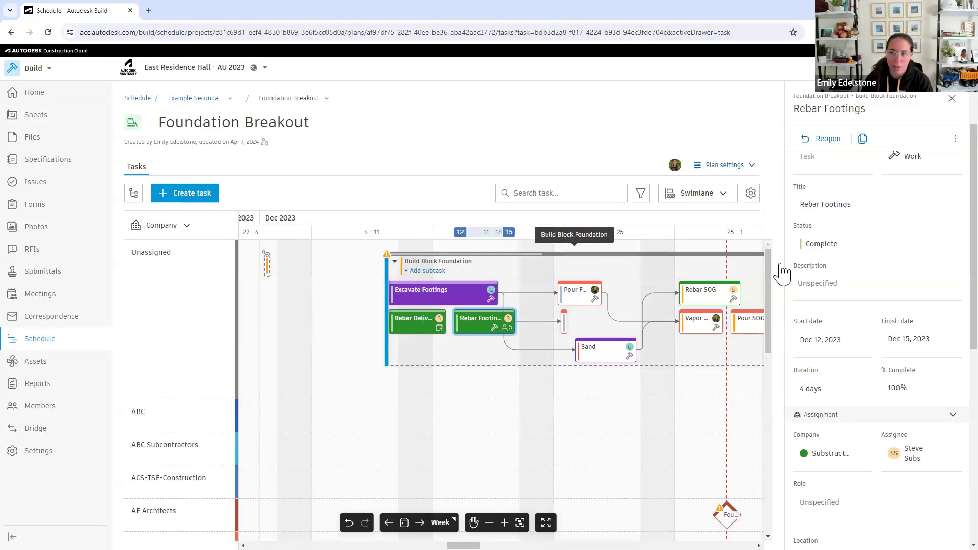
pyautogui.click(947, 99)
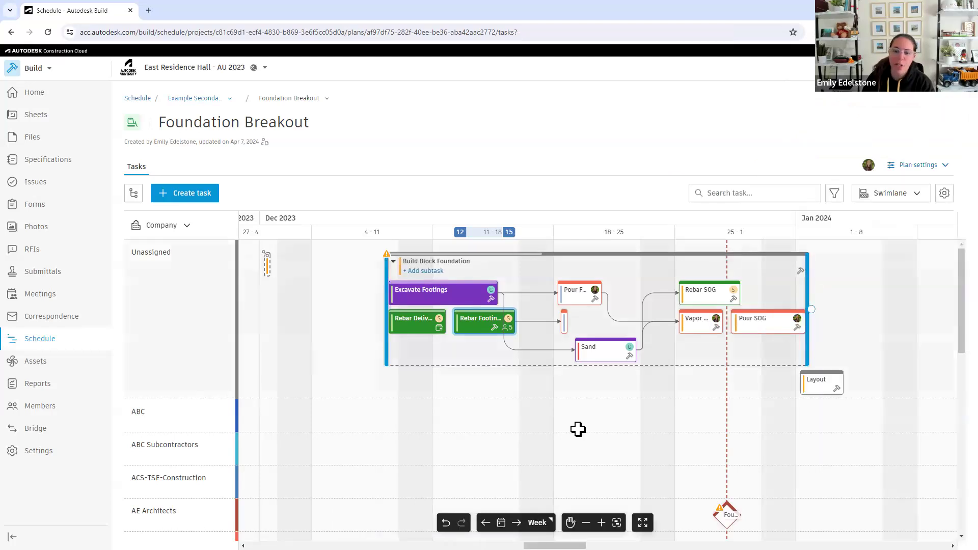
# Group the plan's swimlanes by location, look over the location hierarchy, and return the grouping to company
pyautogui.click(159, 226)
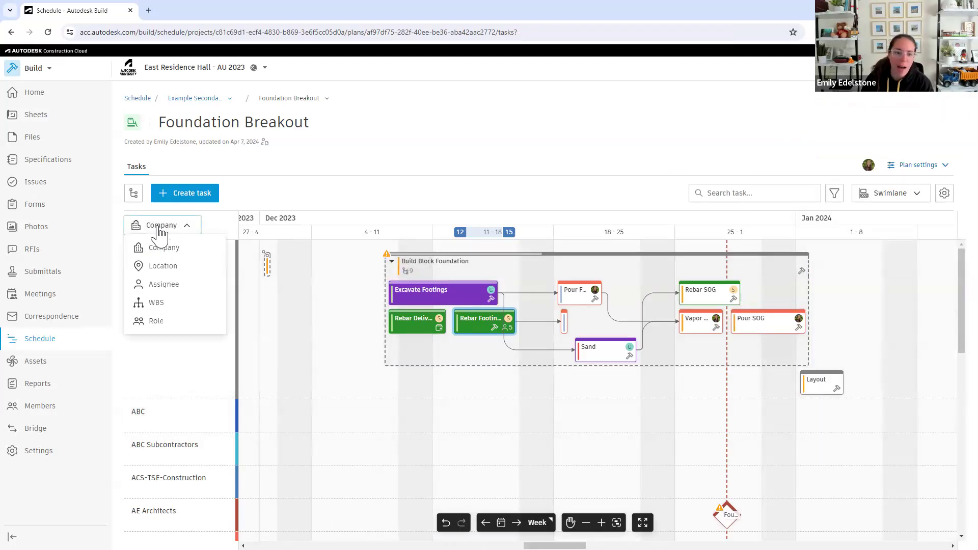
pyautogui.click(178, 269)
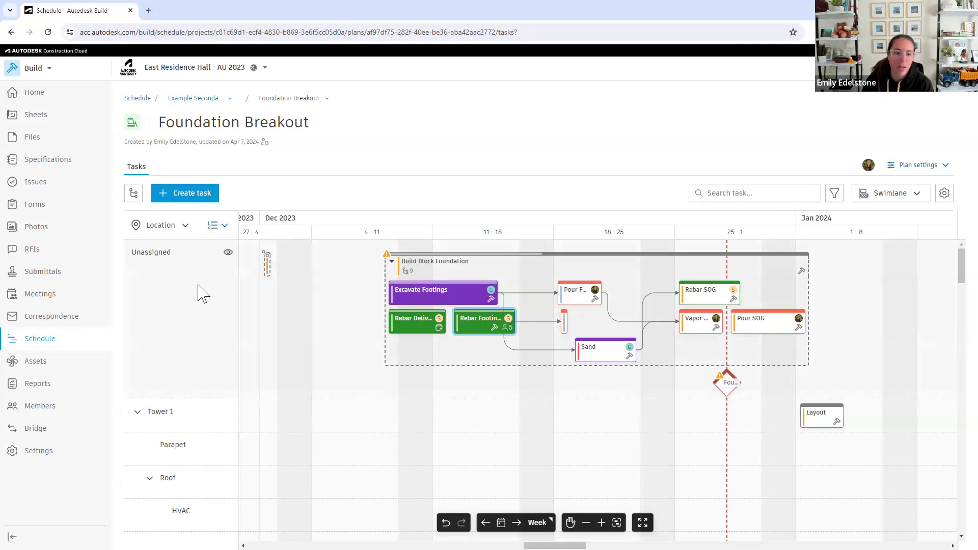
pyautogui.scroll(-2, 297, 314)
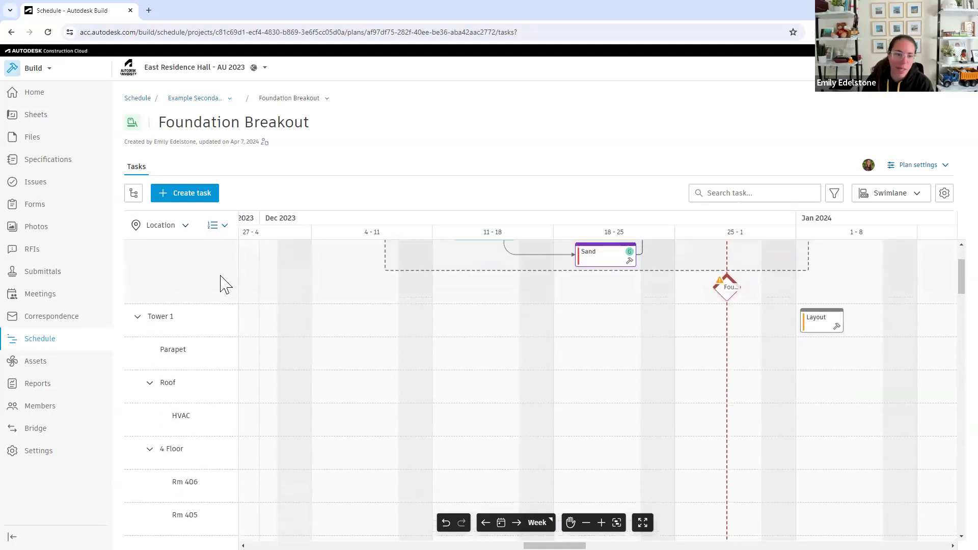
pyautogui.scroll(1, 204, 260)
pyautogui.click(176, 232)
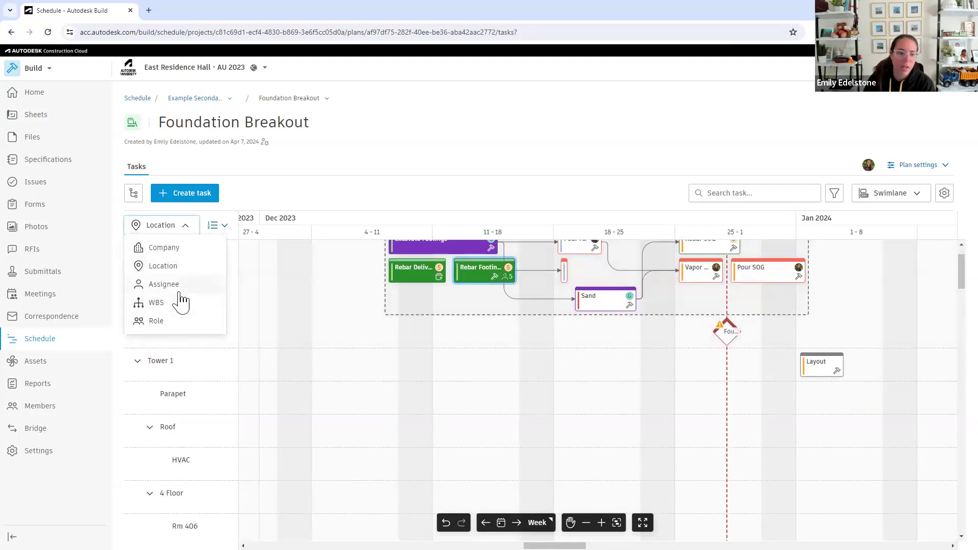
pyautogui.click(176, 248)
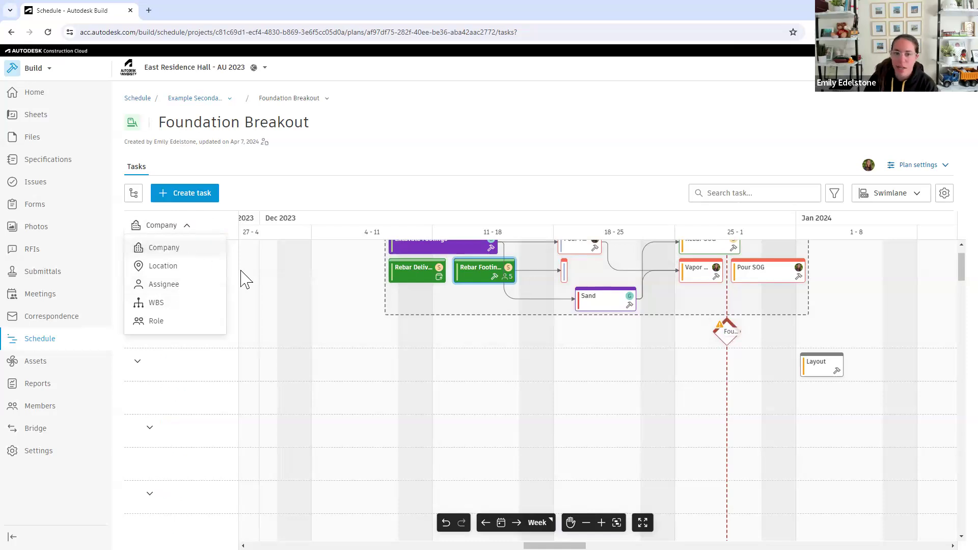
pyautogui.scroll(1, 353, 360)
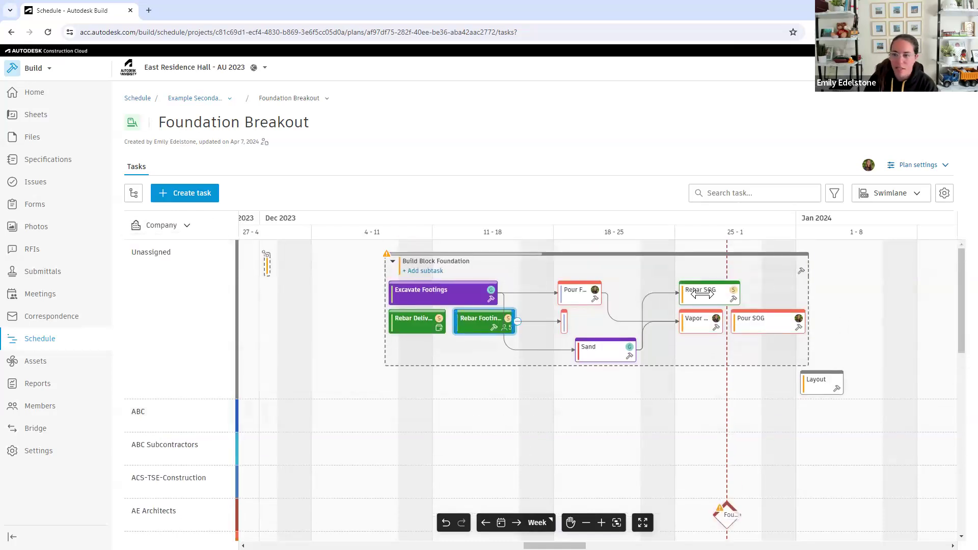
# View the available task filters without applying any, and switch the Foundation Breakout plan to list view
pyautogui.click(833, 194)
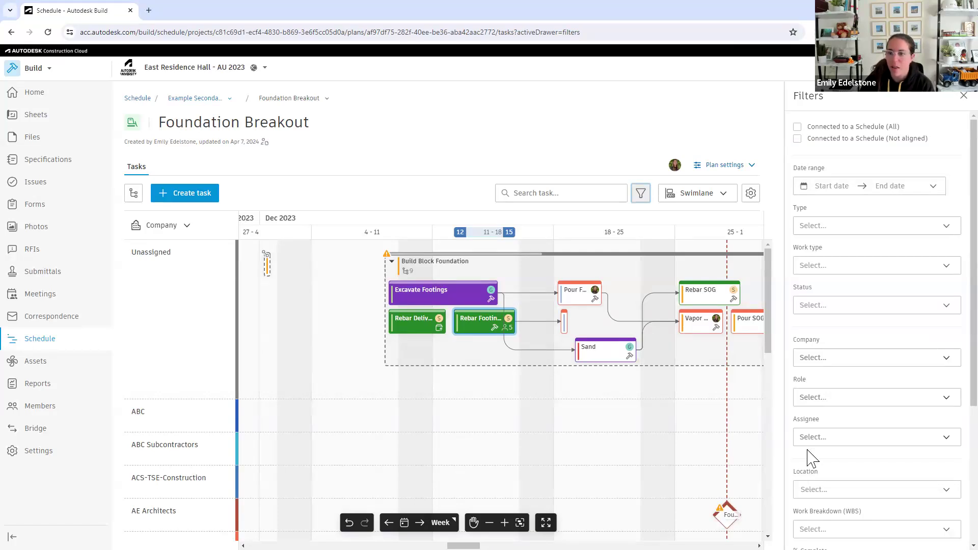
pyautogui.click(958, 98)
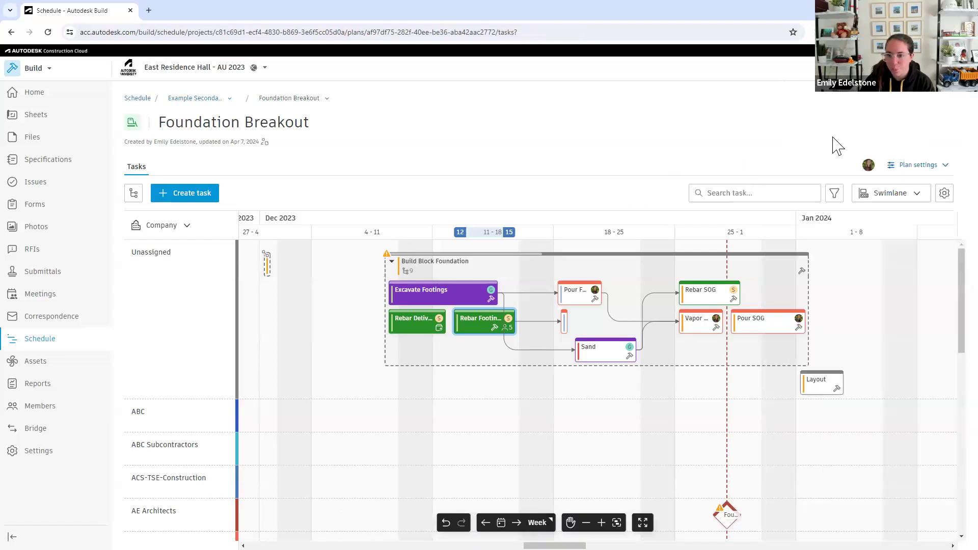
pyautogui.click(872, 193)
pyautogui.click(872, 217)
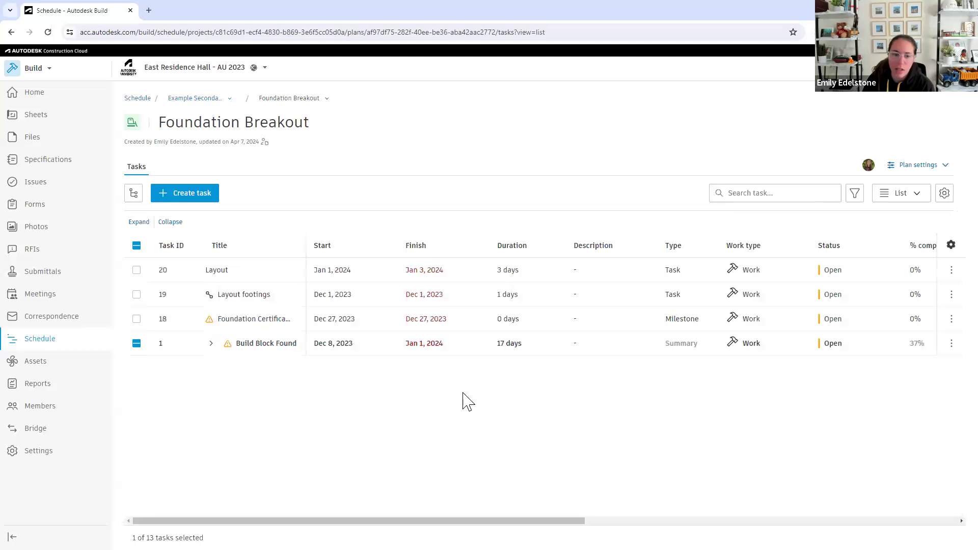
# Expand the Build Block Foundation summary task and sort the task list by start date in ascending order
pyautogui.click(210, 345)
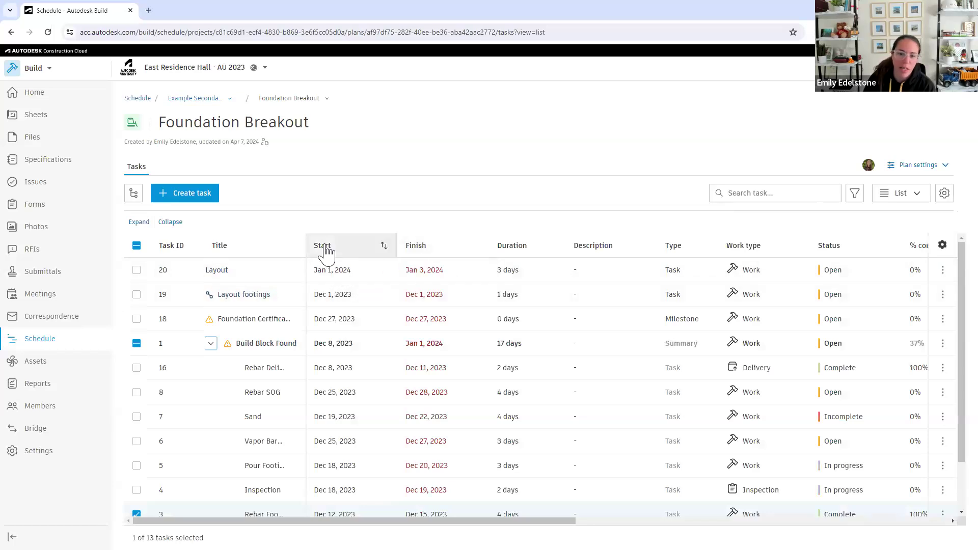
pyautogui.click(326, 249)
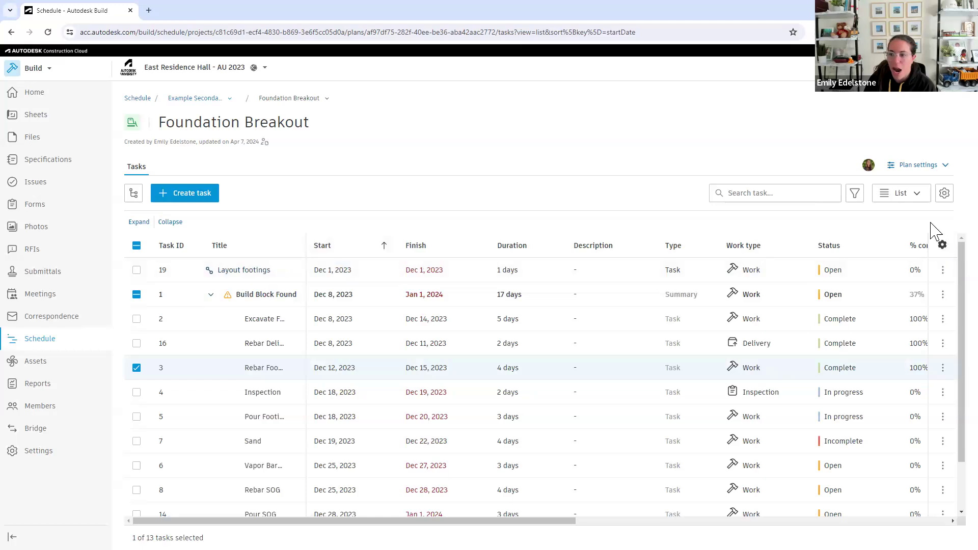
# Filter the task list to the company Autodesk and close the filters
pyautogui.click(854, 193)
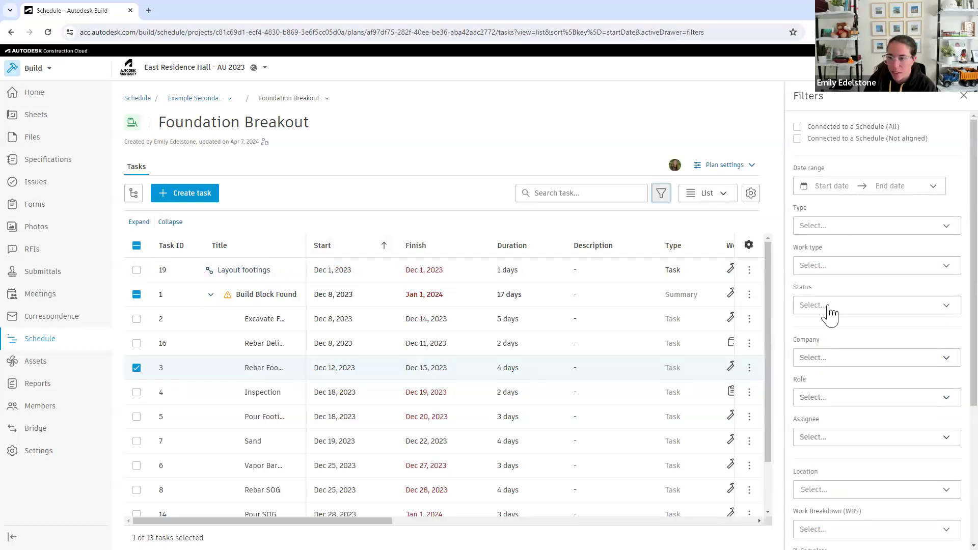
pyautogui.click(819, 359)
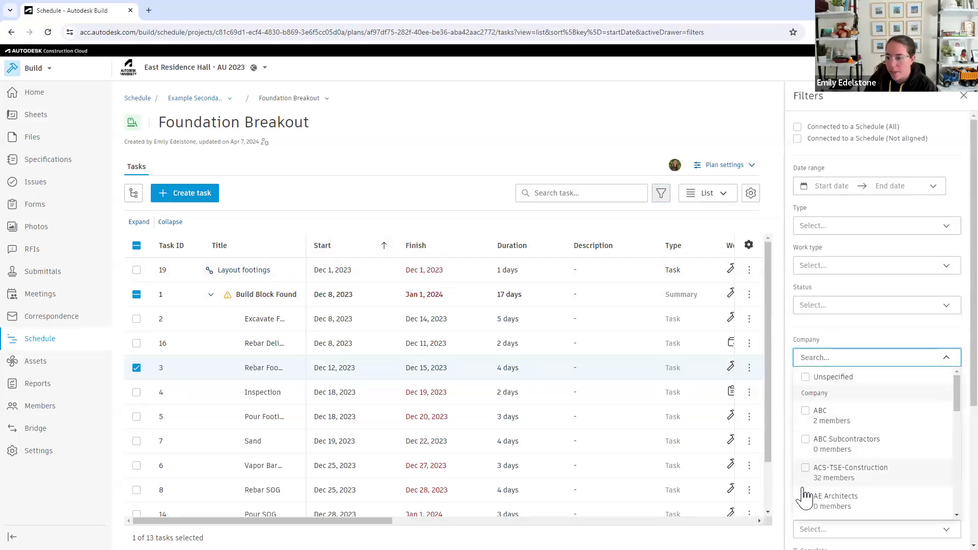
pyautogui.scroll(-3, 804, 484)
pyautogui.click(811, 375)
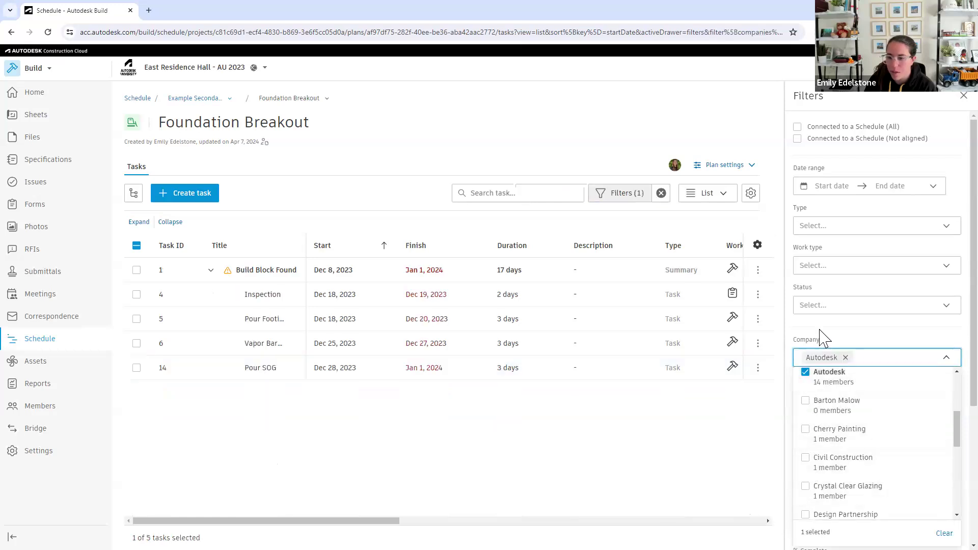
pyautogui.click(821, 336)
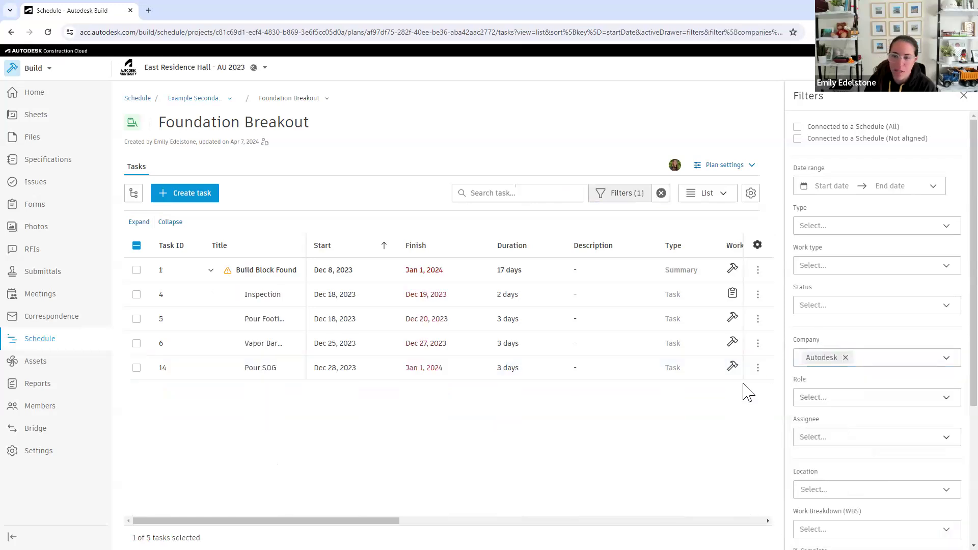
pyautogui.click(955, 98)
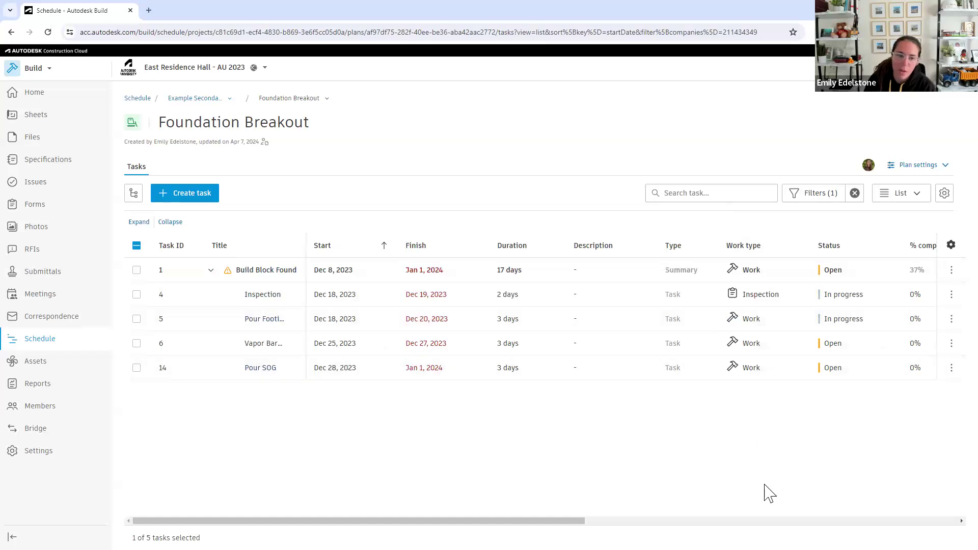
# Reorder the task list's columns by moving Description to directly after Created at
pyautogui.click(950, 245)
pyautogui.scroll(-4, 922, 402)
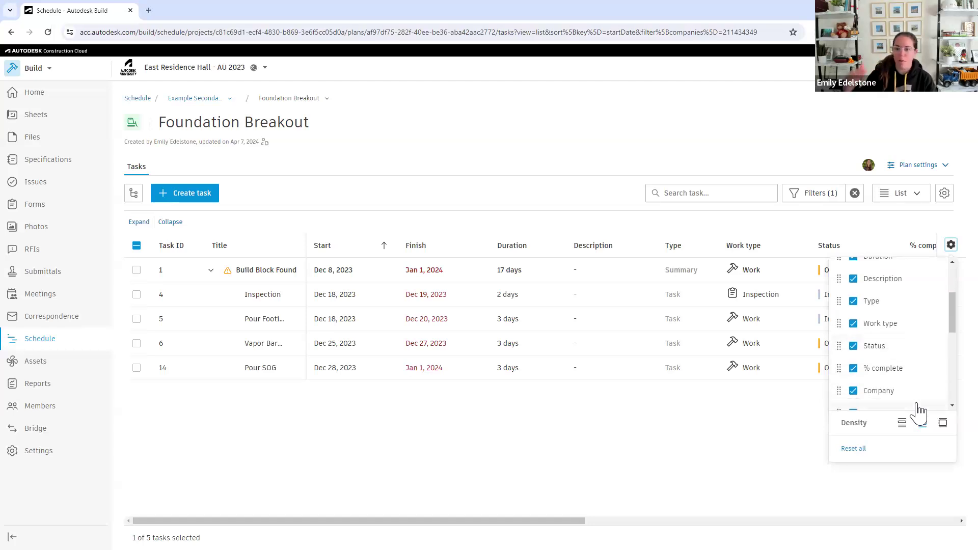
pyautogui.scroll(4, 934, 360)
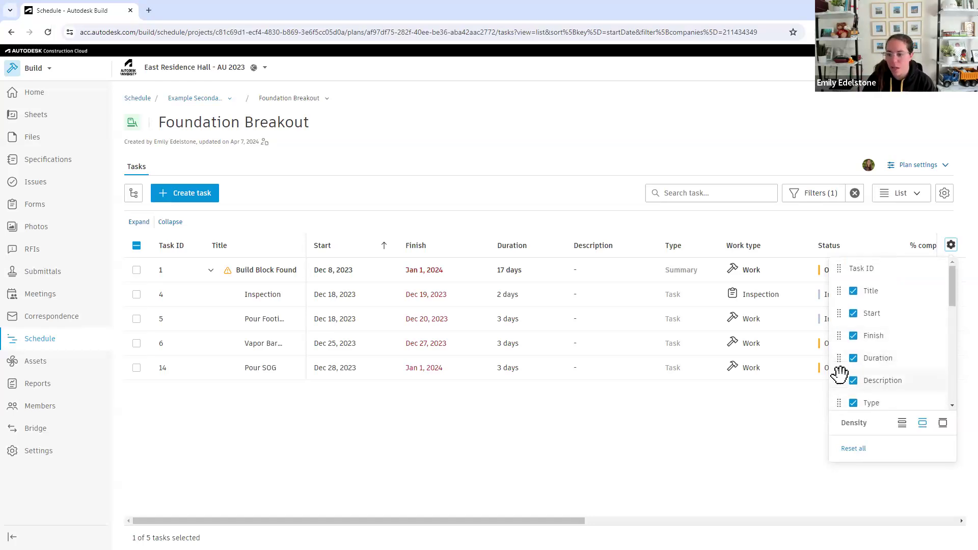
pyautogui.moveTo(838, 382)
pyautogui.mouseDown()
pyautogui.moveTo(836, 415)
pyautogui.moveTo(841, 396)
pyautogui.mouseUp()
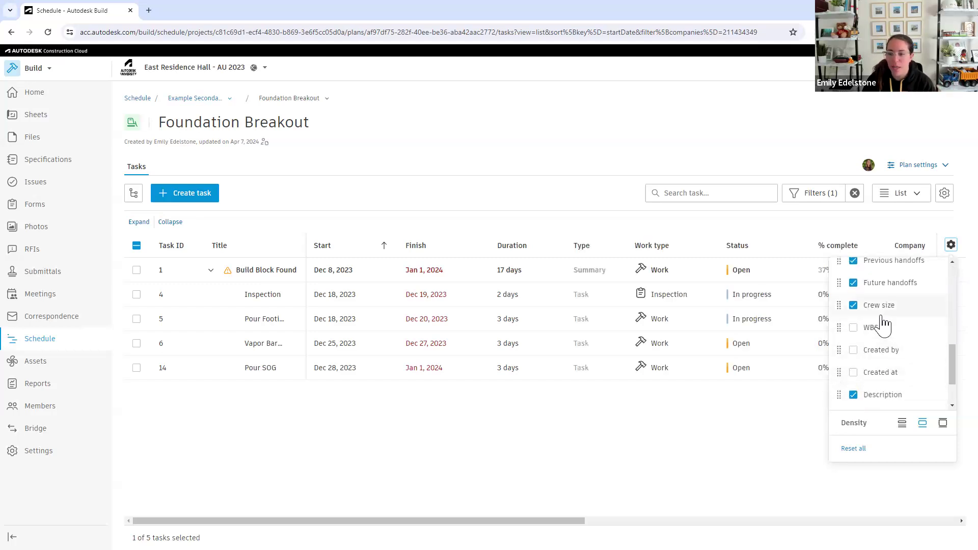
pyautogui.scroll(3, 874, 341)
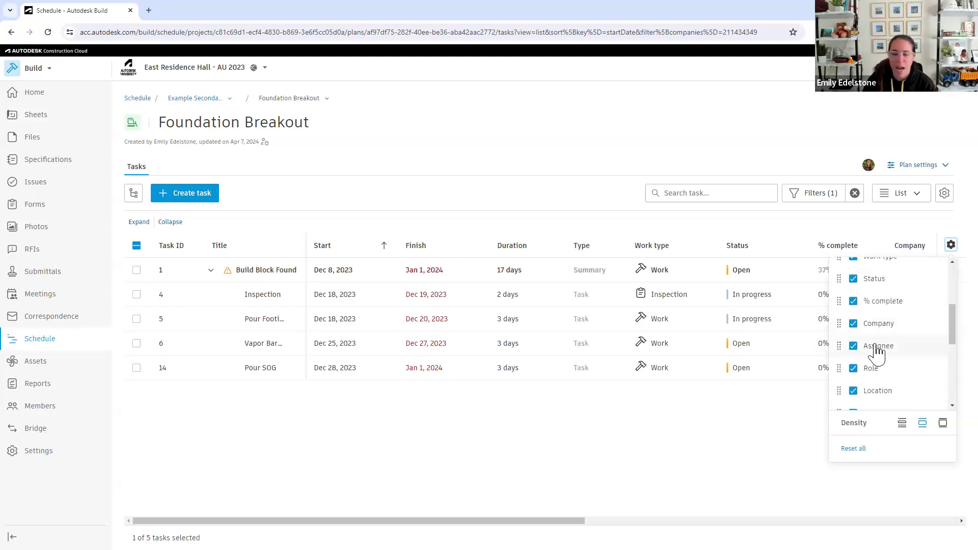
pyautogui.click(640, 480)
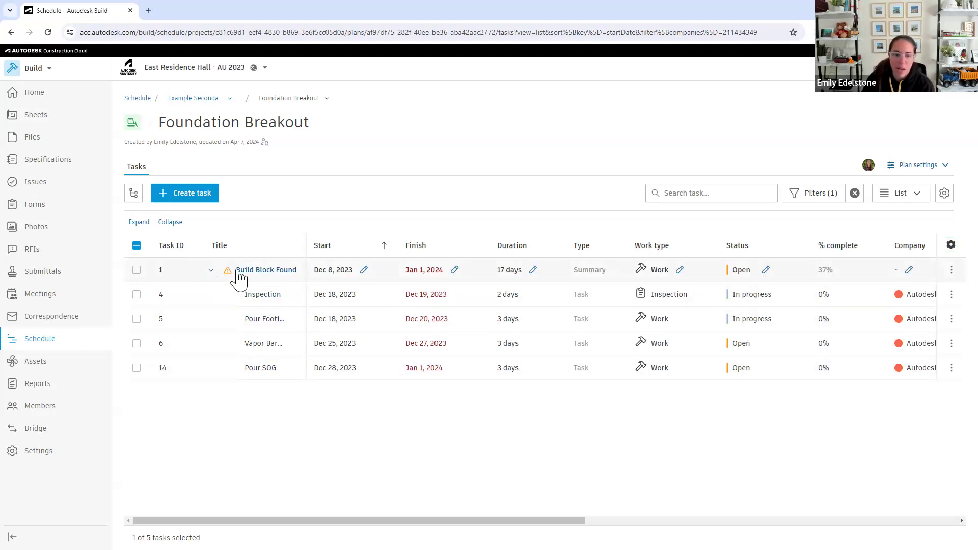
# Return to the Schedule home page, open the standalone plan Tower 1 Slab on Grade, and look through its task list
pyautogui.moveTo(227, 276)
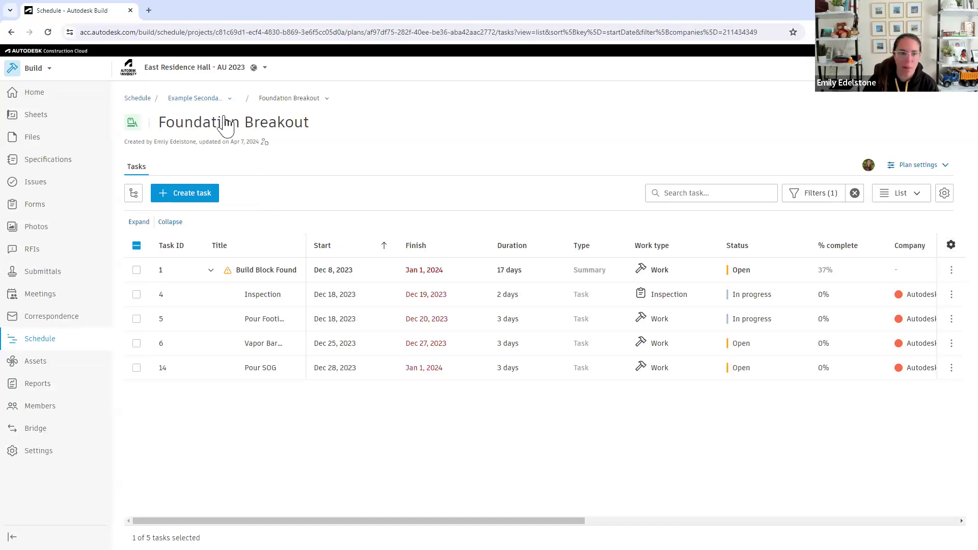
pyautogui.click(138, 98)
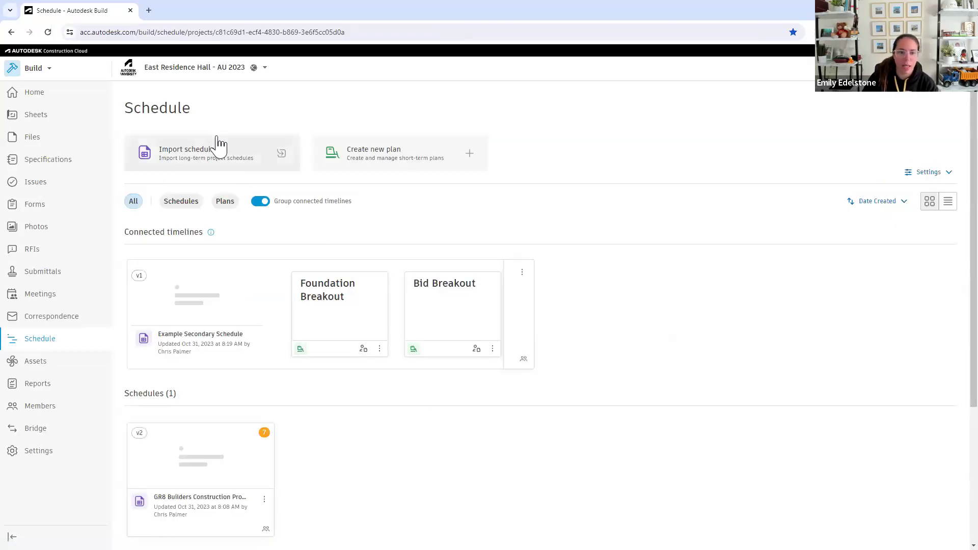
pyautogui.scroll(-3, 410, 400)
pyautogui.scroll(-1, 410, 400)
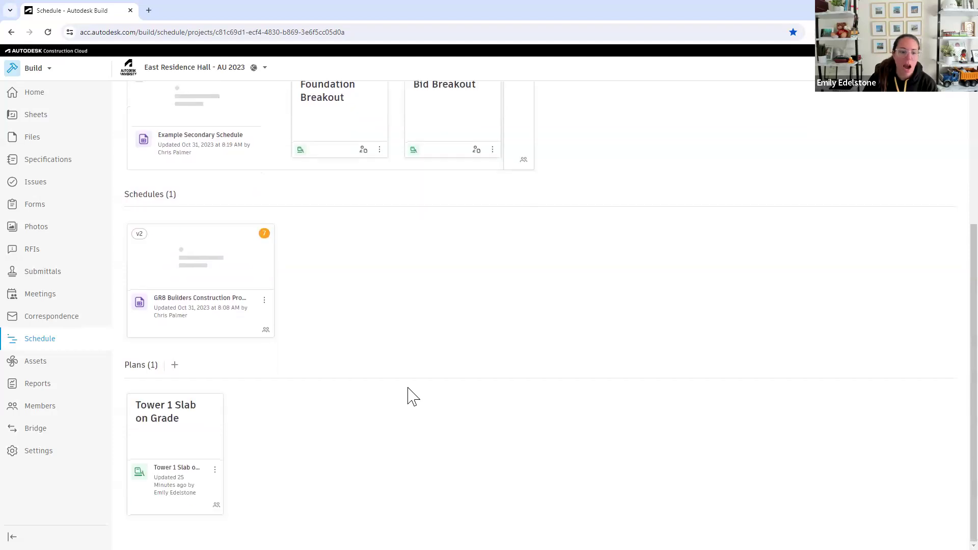
pyautogui.click(199, 438)
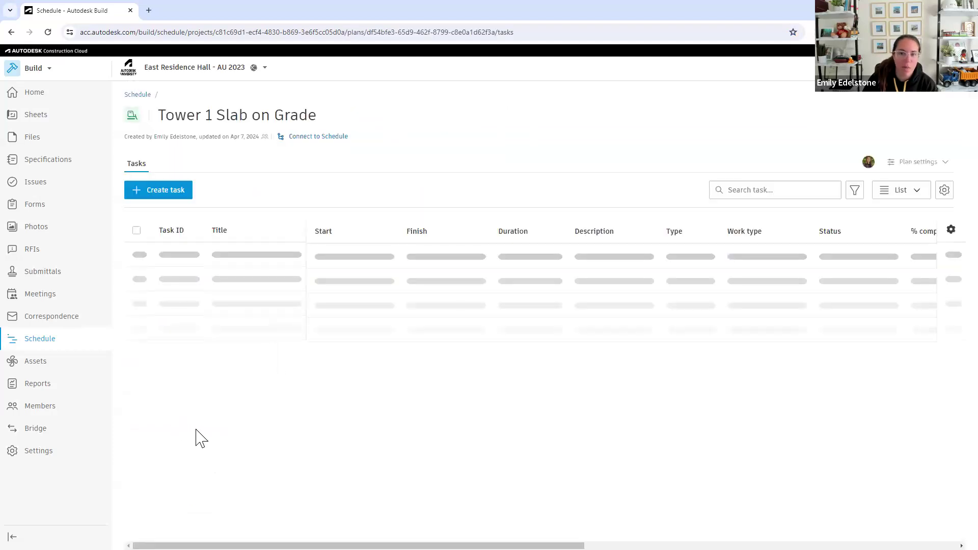
pyautogui.scroll(-5, 337, 448)
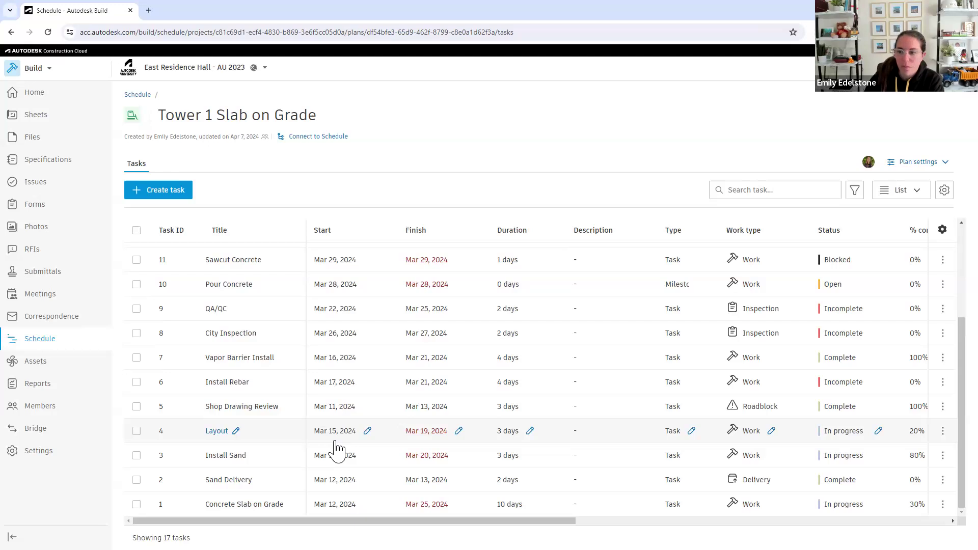
# Switch the Tower 1 Slab on Grade plan to swimlane view and look over its March 2024 tasks
pyautogui.click(910, 190)
pyautogui.click(905, 230)
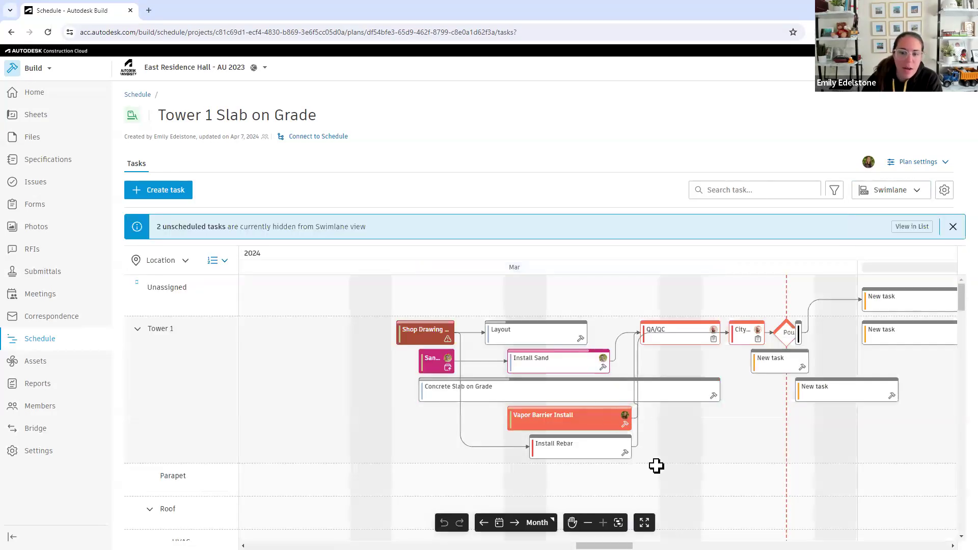
pyautogui.click(572, 522)
pyautogui.moveTo(729, 459); pyautogui.dragTo(608, 504)
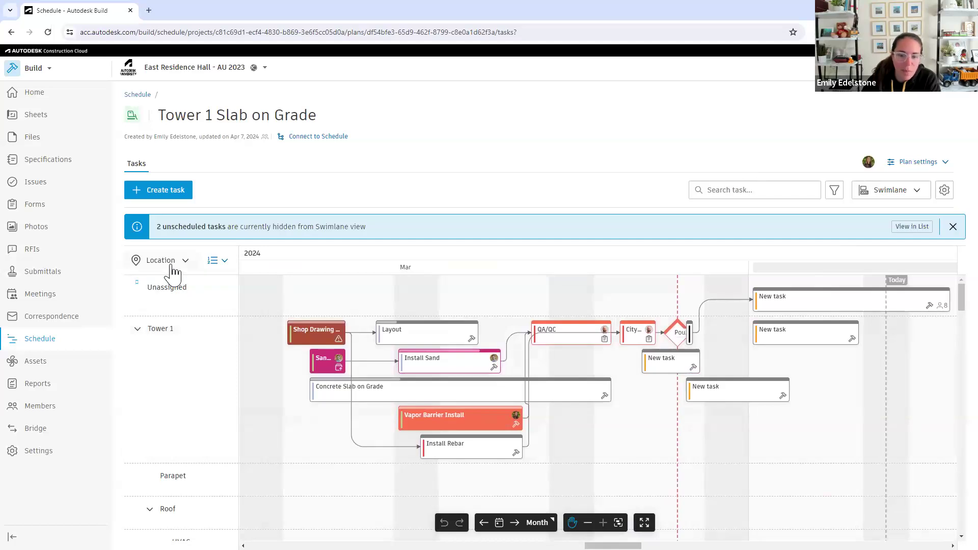
# Group the plan's swimlanes by company and look over the tasks in the company lanes
pyautogui.click(172, 269)
pyautogui.click(166, 284)
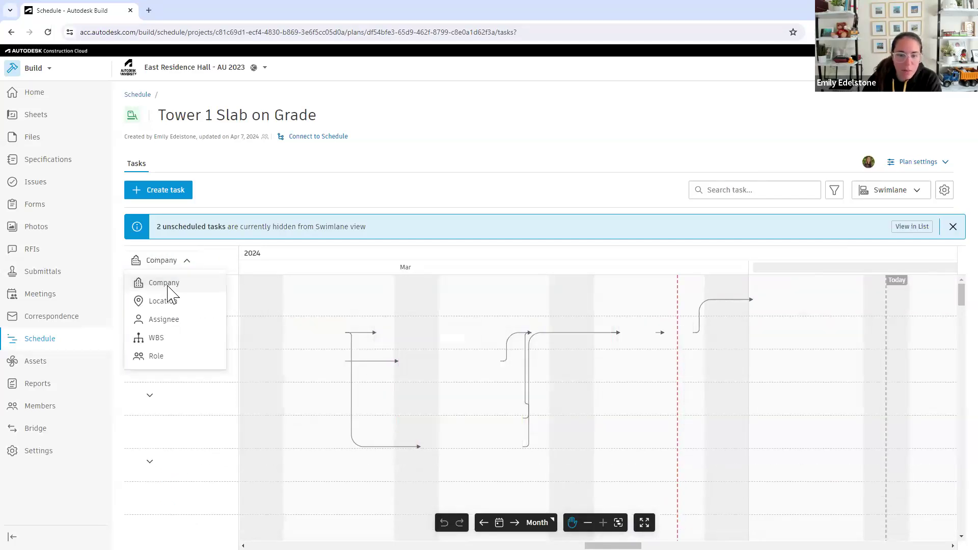
pyautogui.scroll(-3, 316, 356)
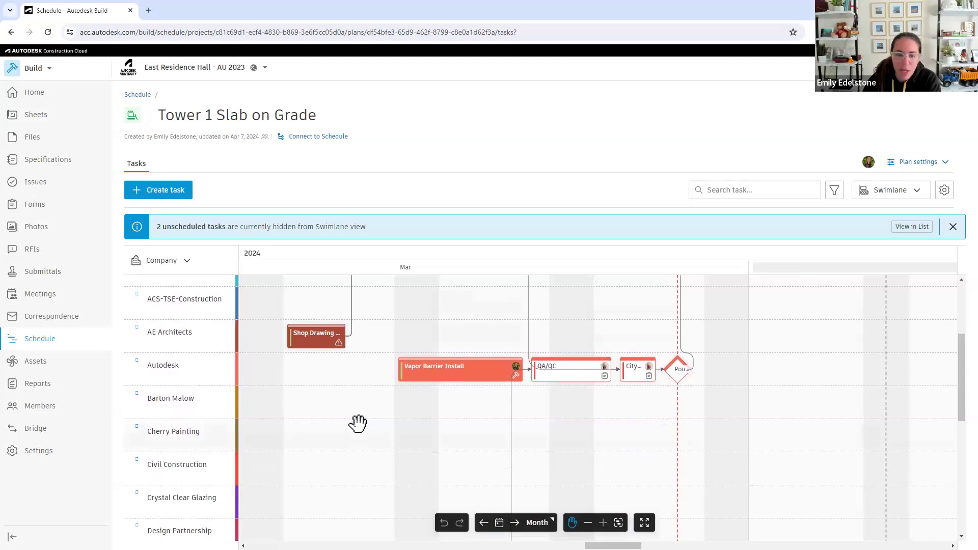
pyautogui.scroll(3, 358, 425)
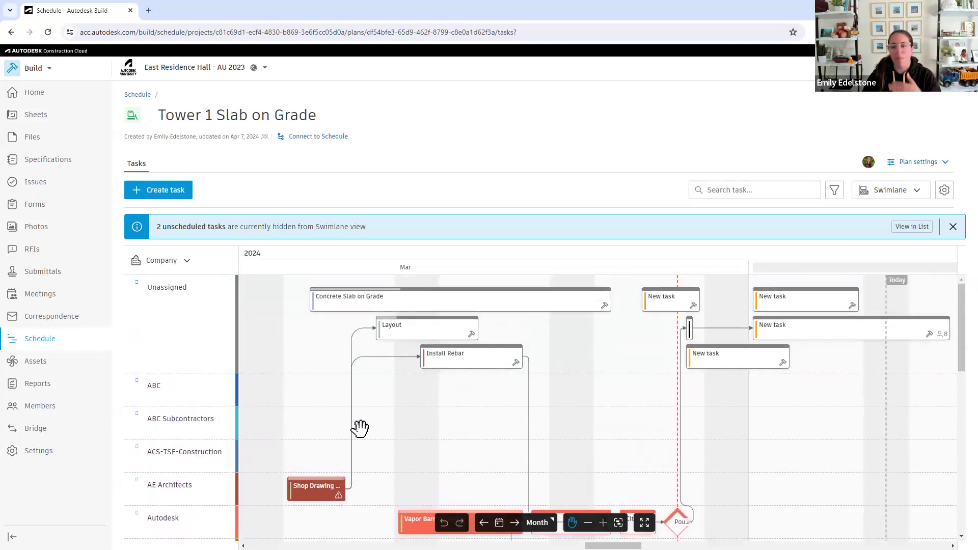
pyautogui.scroll(-2, 360, 428)
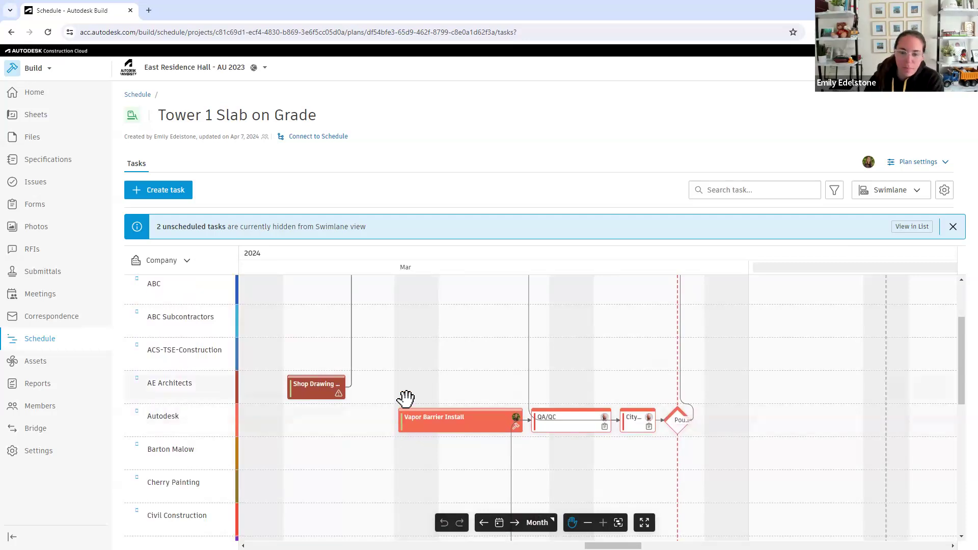
# Review the plan's permissions and the permission levels offered for a new member, without adding anyone, and close the permissions
pyautogui.click(902, 171)
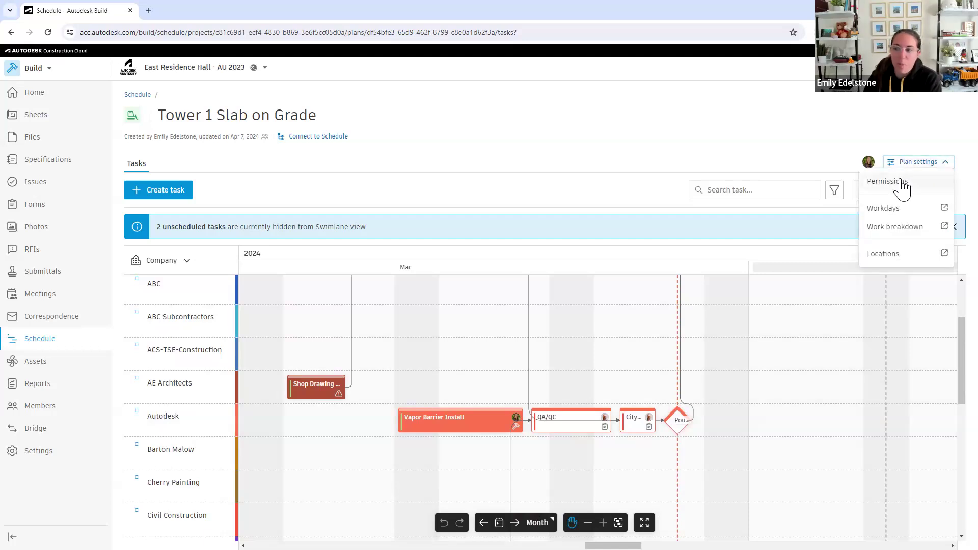
pyautogui.click(902, 184)
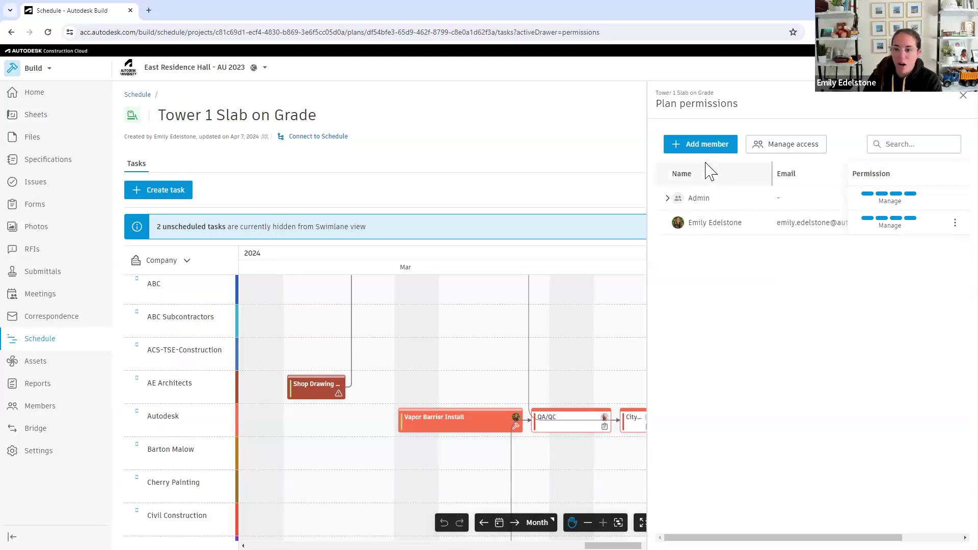
pyautogui.click(702, 148)
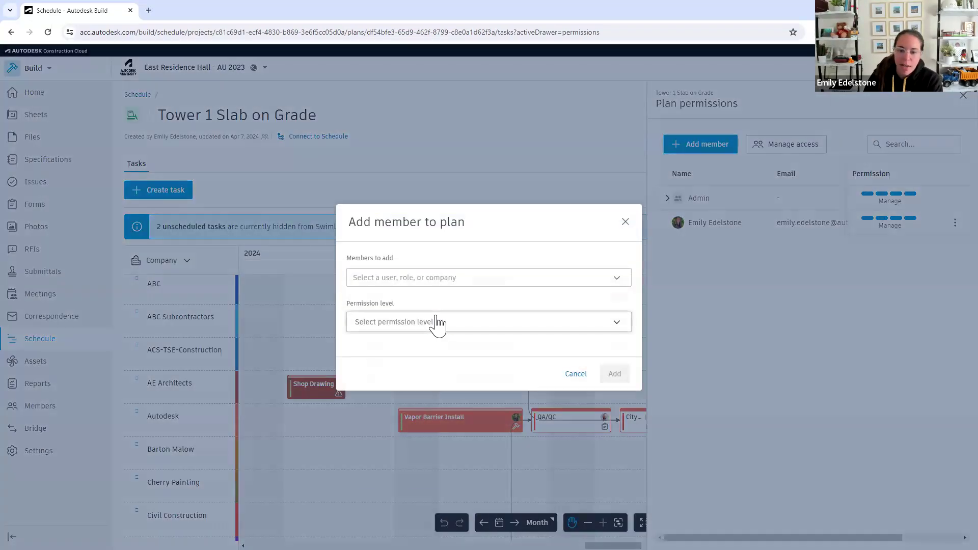
pyautogui.click(434, 321)
pyautogui.scroll(-1, 443, 362)
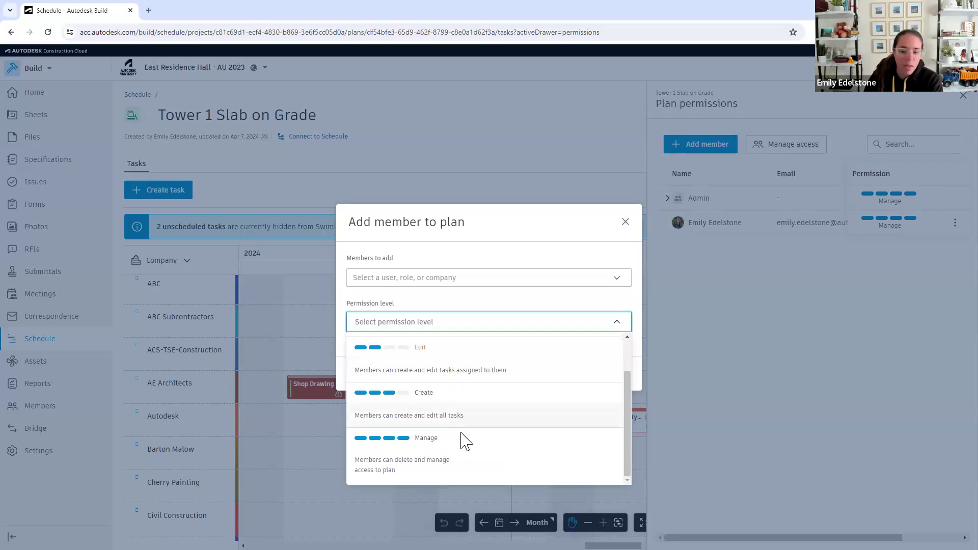
pyautogui.scroll(1, 464, 444)
pyautogui.scroll(1, 465, 443)
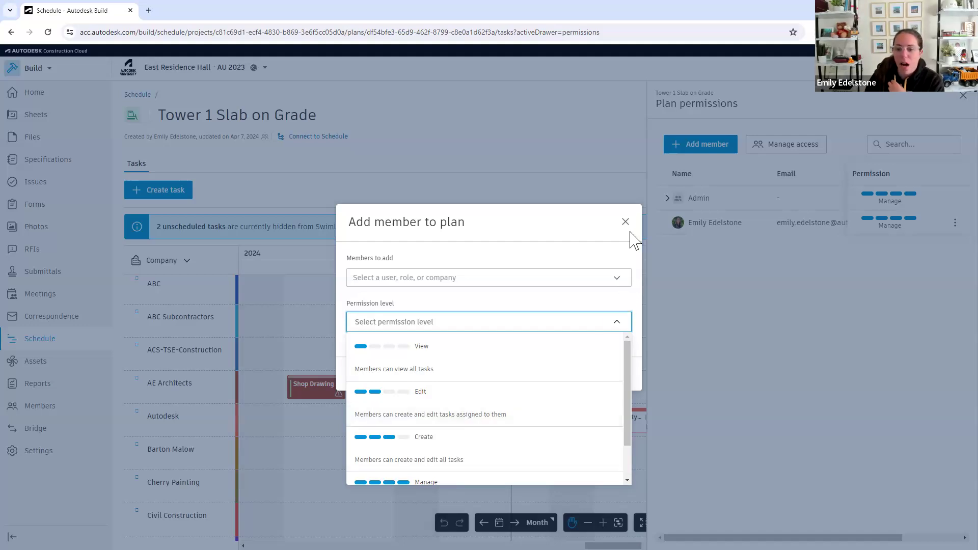
pyautogui.scroll(-1, 582, 396)
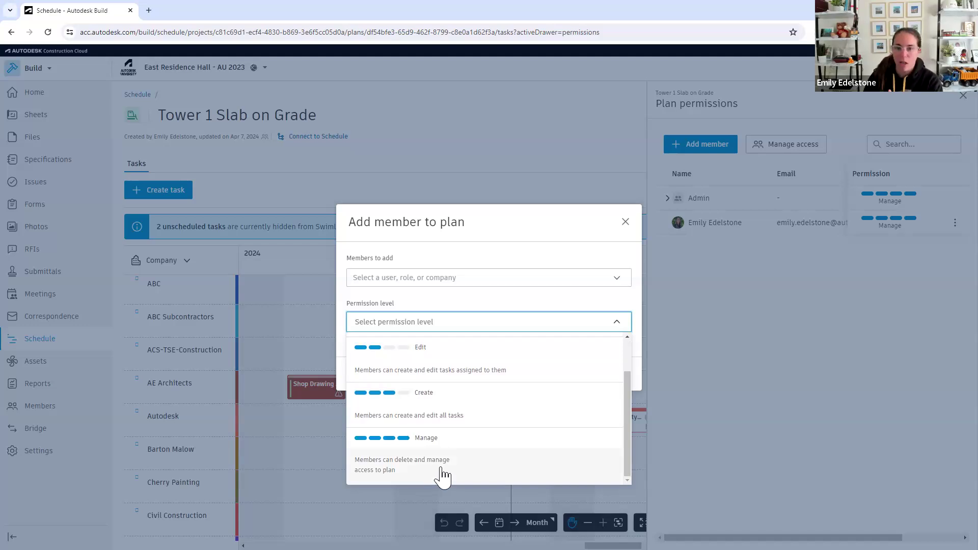
pyautogui.click(625, 223)
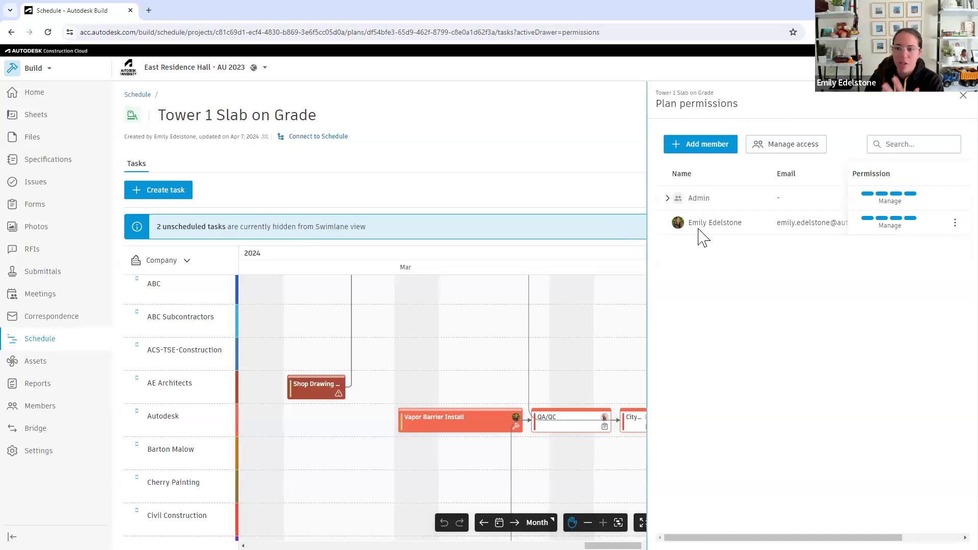
pyautogui.click(953, 95)
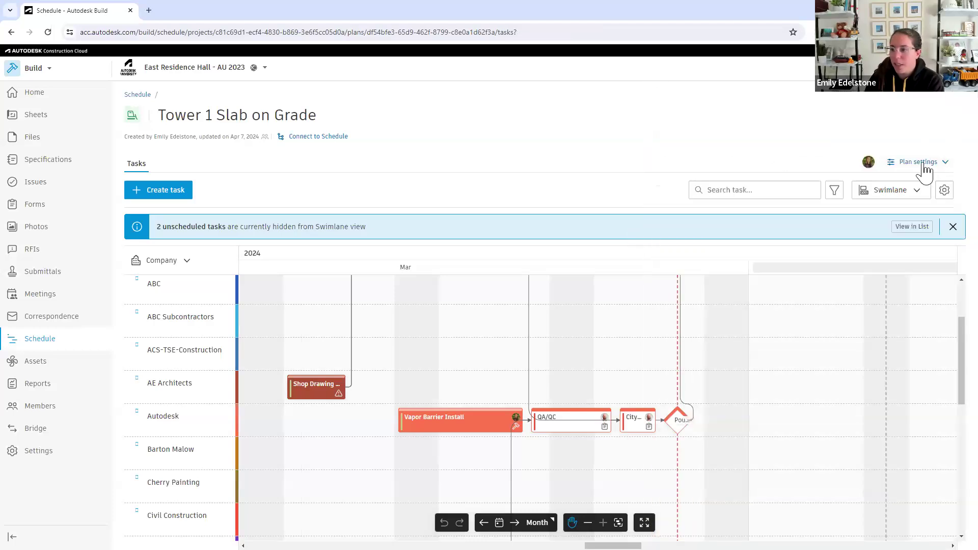
# Open the plan's workday settings and review the work week and the list of non-working days
pyautogui.click(924, 162)
pyautogui.click(883, 208)
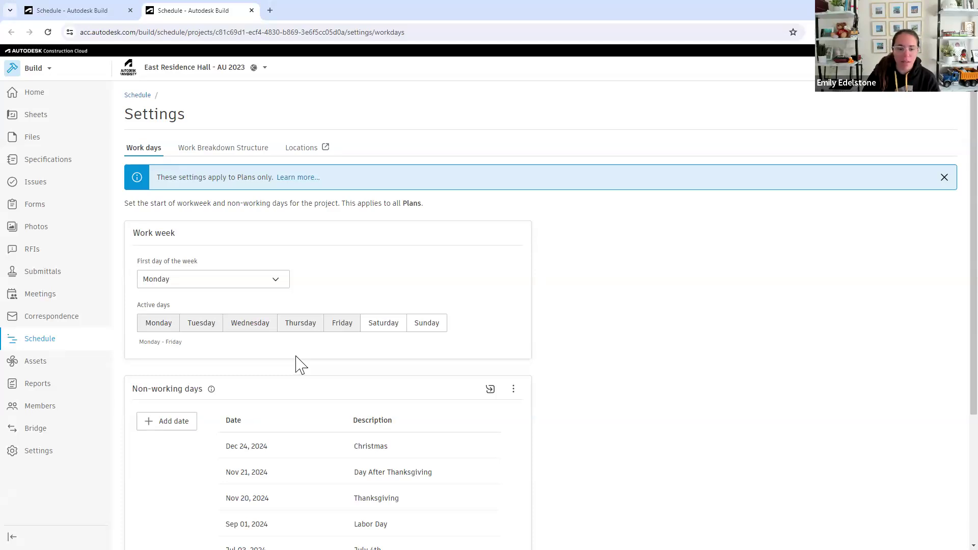
pyautogui.scroll(-3, 301, 365)
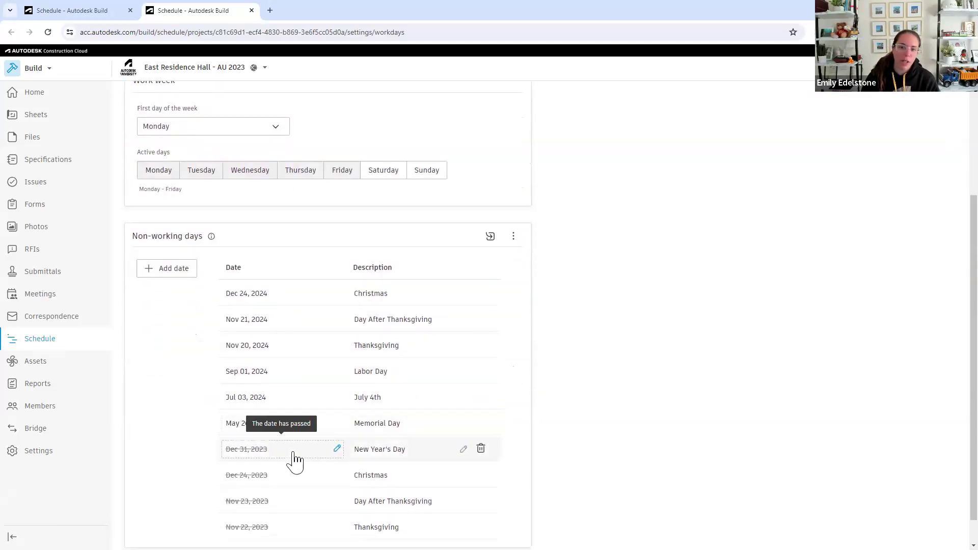
pyautogui.scroll(-1, 295, 461)
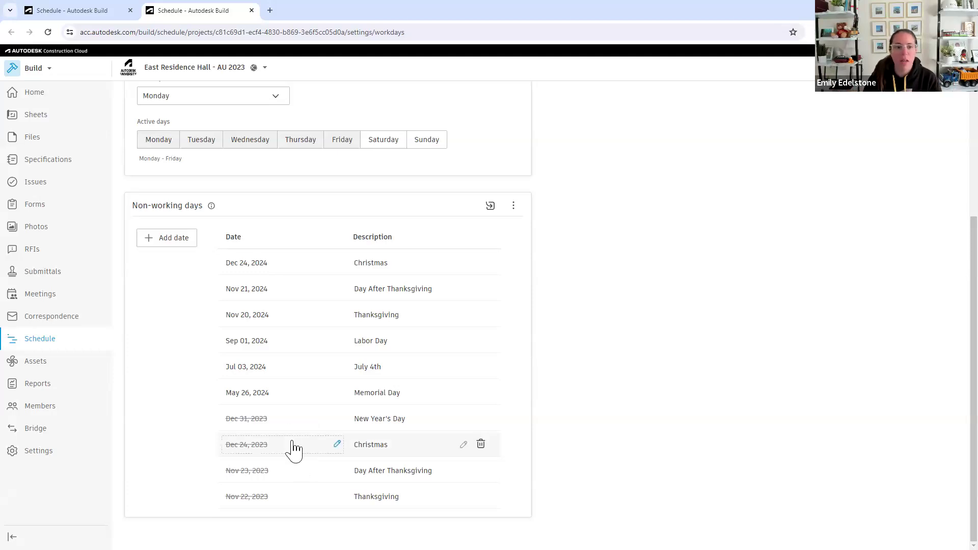
pyautogui.scroll(4, 295, 452)
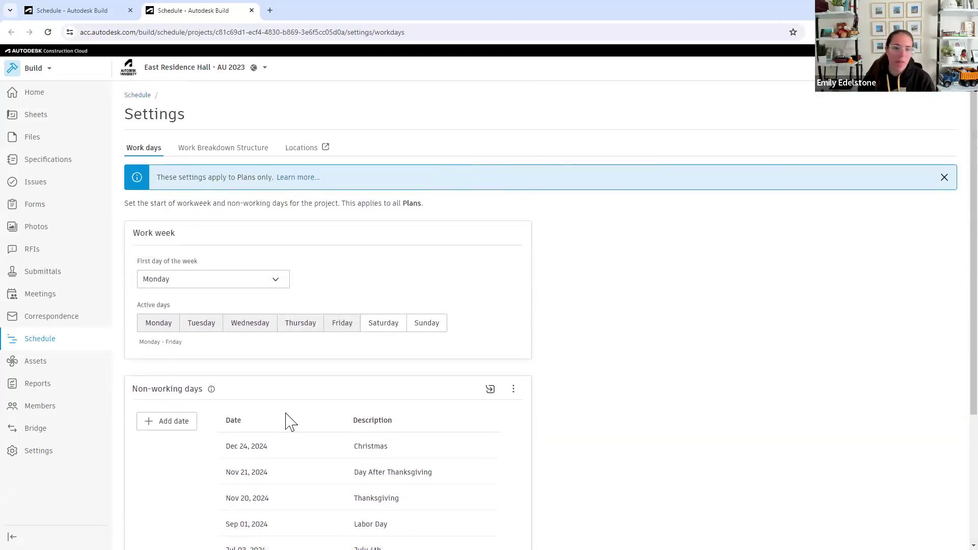
# View the Work Breakdown Structure settings with WBS 1 expanded, and open the project's location hierarchy with its Project level selected
pyautogui.click(227, 152)
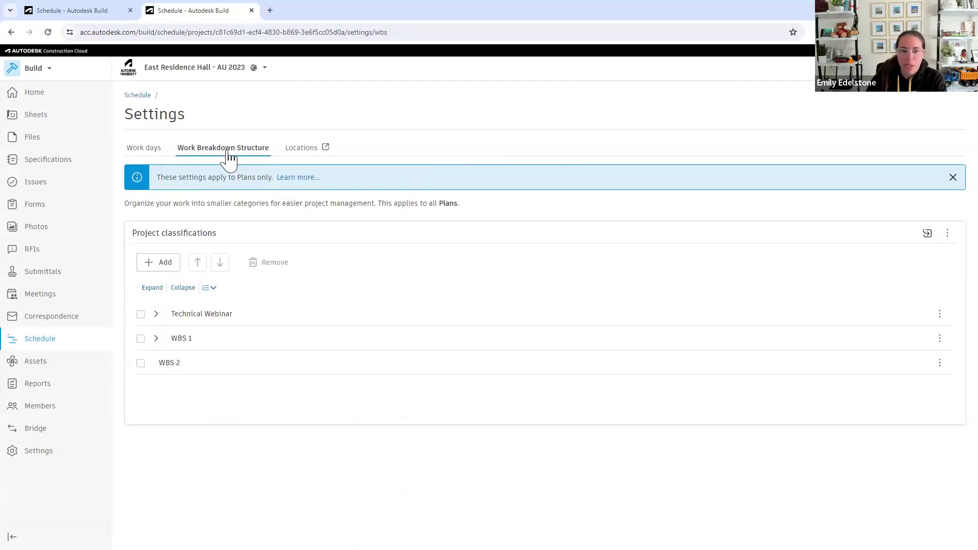
pyautogui.click(156, 339)
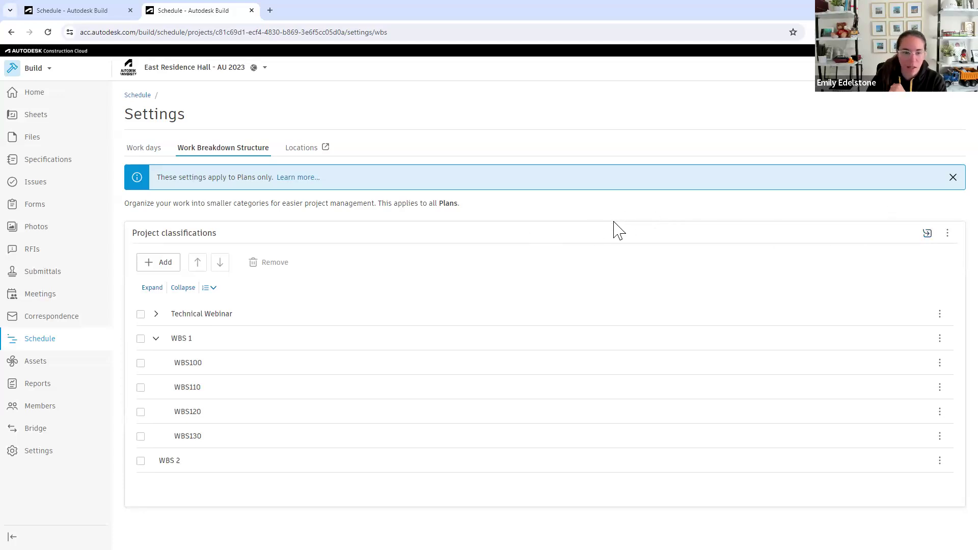
pyautogui.click(303, 148)
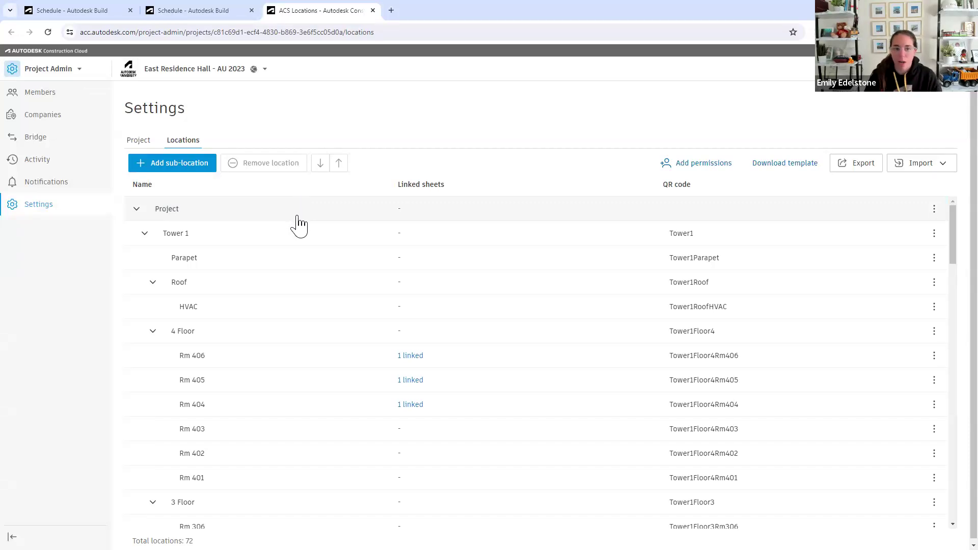
pyautogui.click(267, 204)
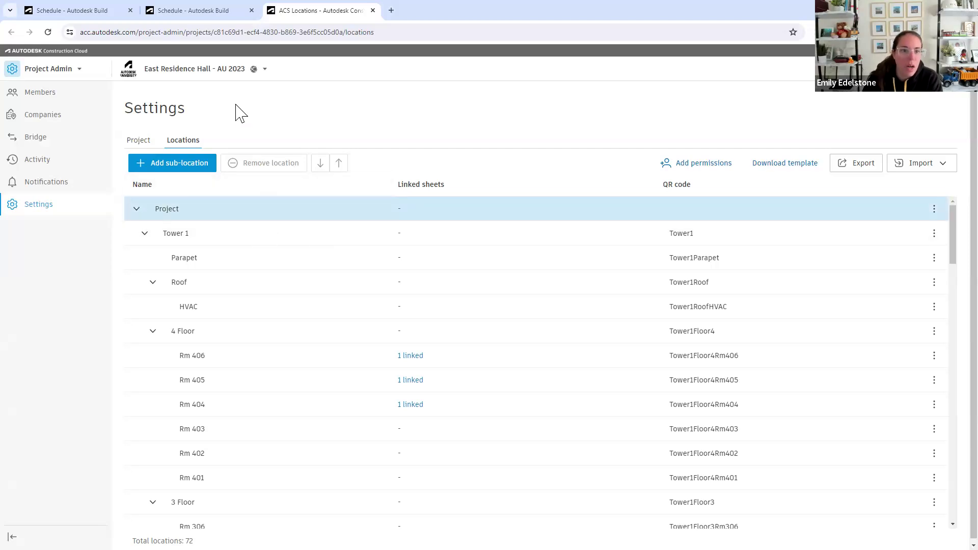
# Go back to the Schedule home page and open the Autodesk Build help site
pyautogui.click(211, 14)
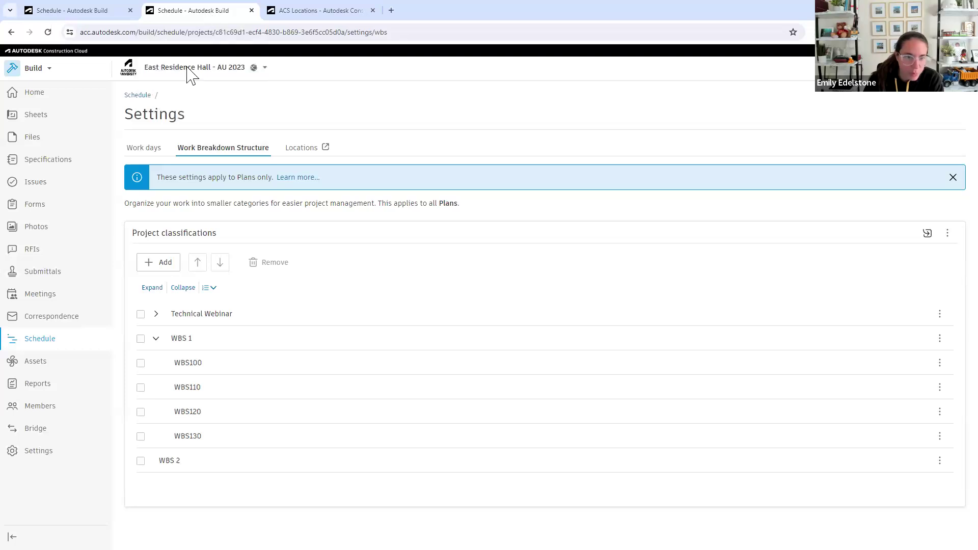
pyautogui.click(138, 96)
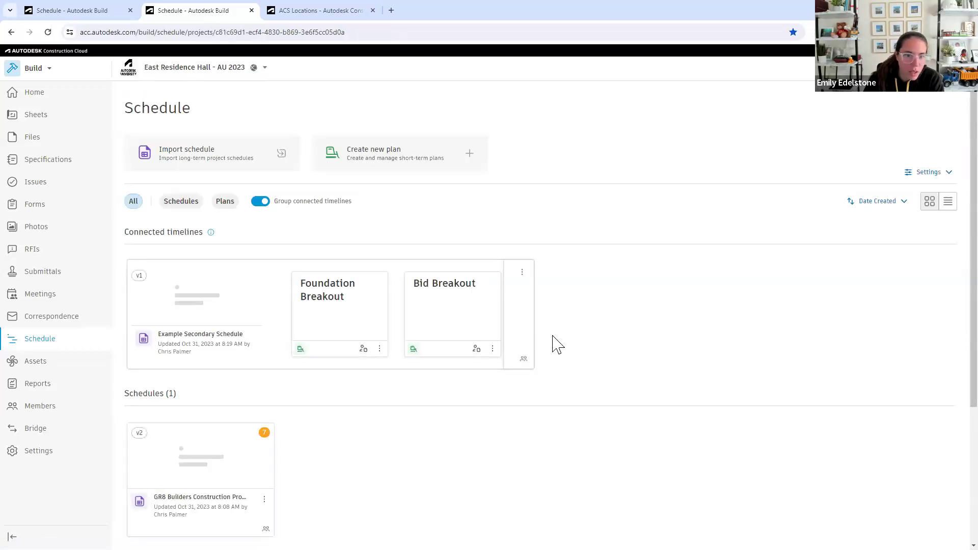
pyautogui.scroll(-1, 574, 362)
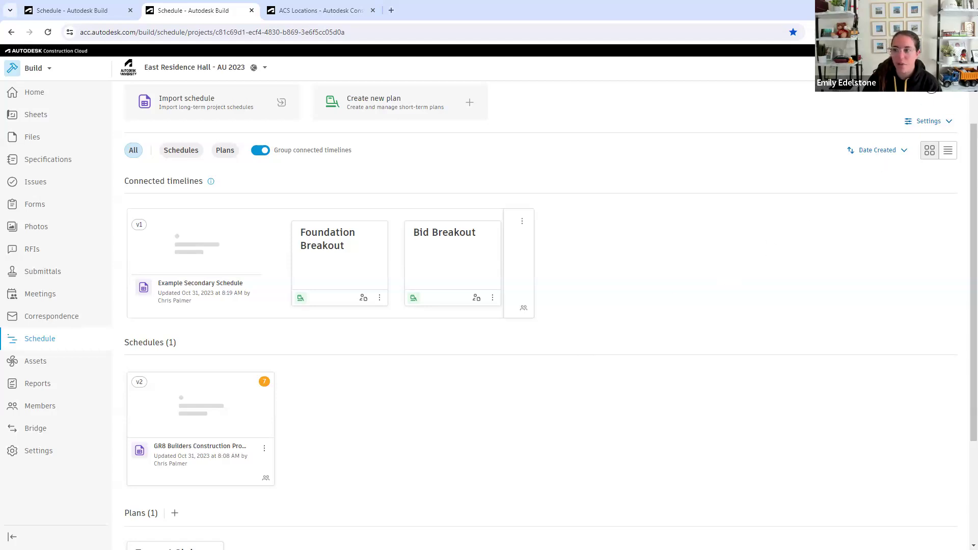
pyautogui.click(930, 77)
pyautogui.click(858, 99)
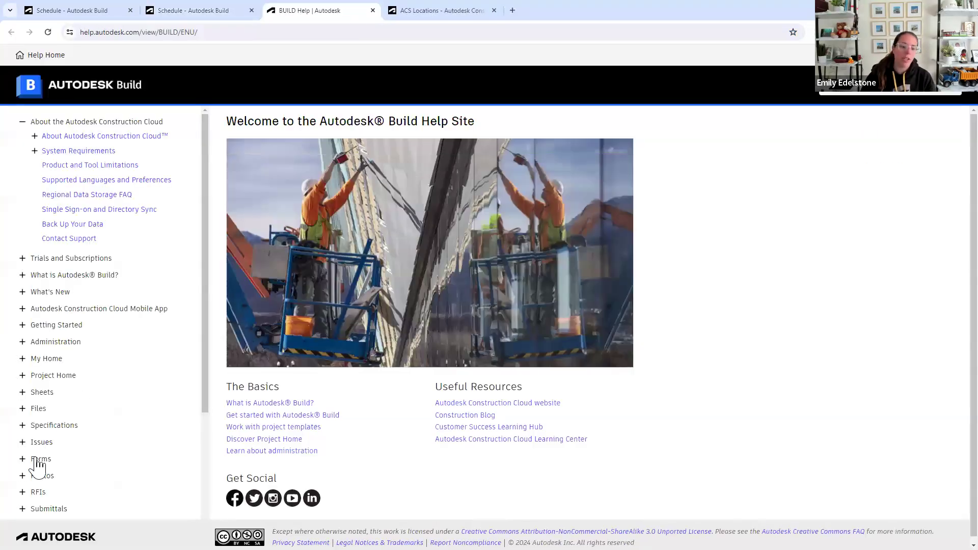
# Open the help article Creating a Plan under Schedule's Working with Workplan Functionalities, and read through the standalone and connected plan instructions
pyautogui.scroll(-3, 33, 459)
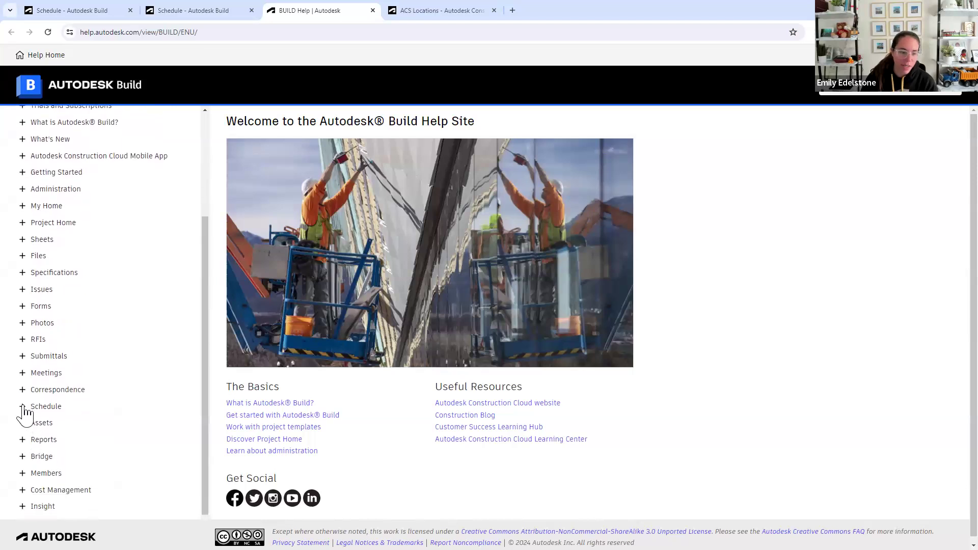
pyautogui.click(24, 407)
pyautogui.scroll(-2, 31, 357)
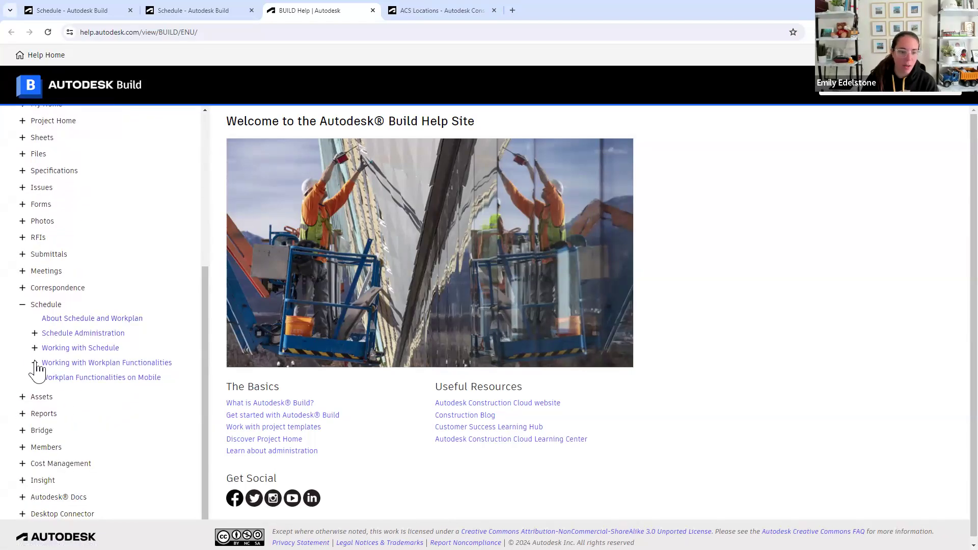
pyautogui.click(35, 362)
pyautogui.click(76, 368)
pyautogui.click(77, 378)
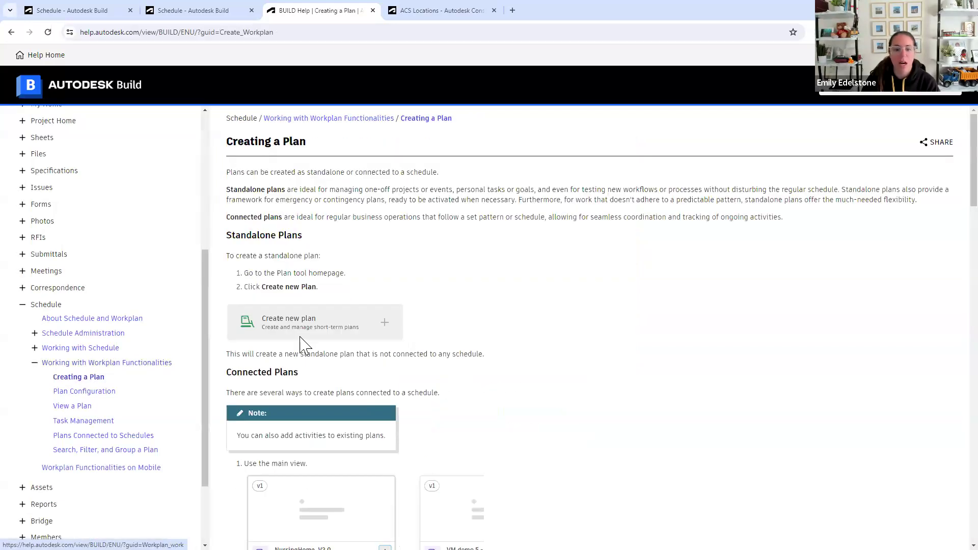
pyautogui.scroll(-1, 300, 342)
pyautogui.scroll(-8, 312, 369)
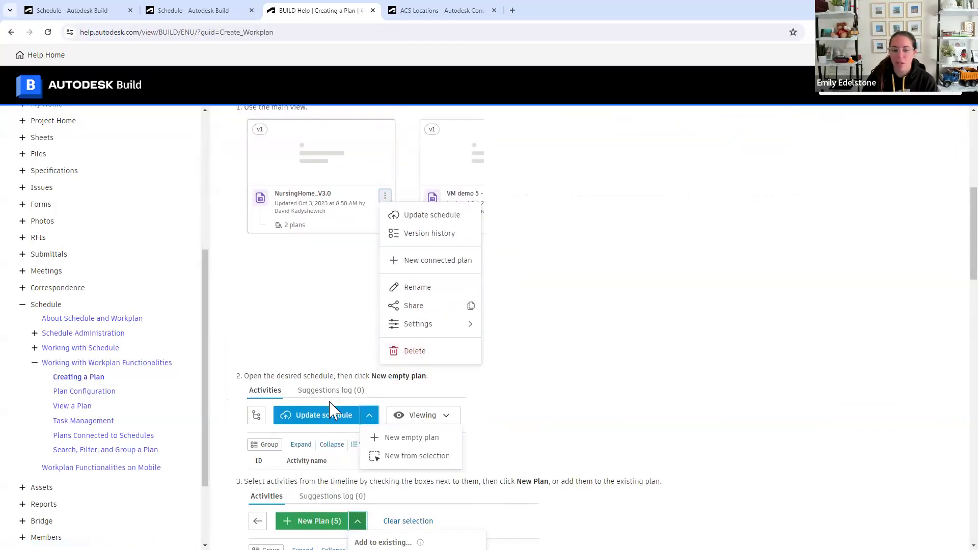
pyautogui.scroll(-4, 335, 412)
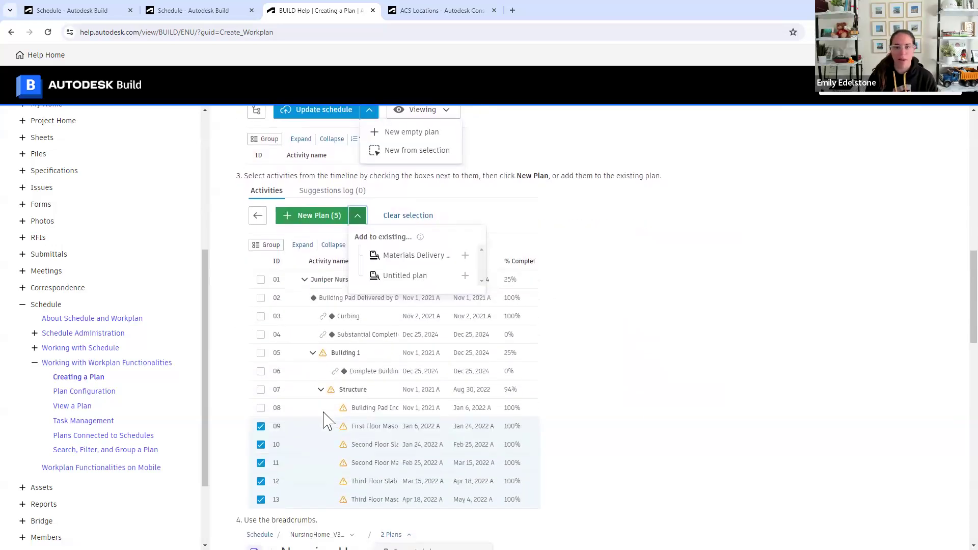